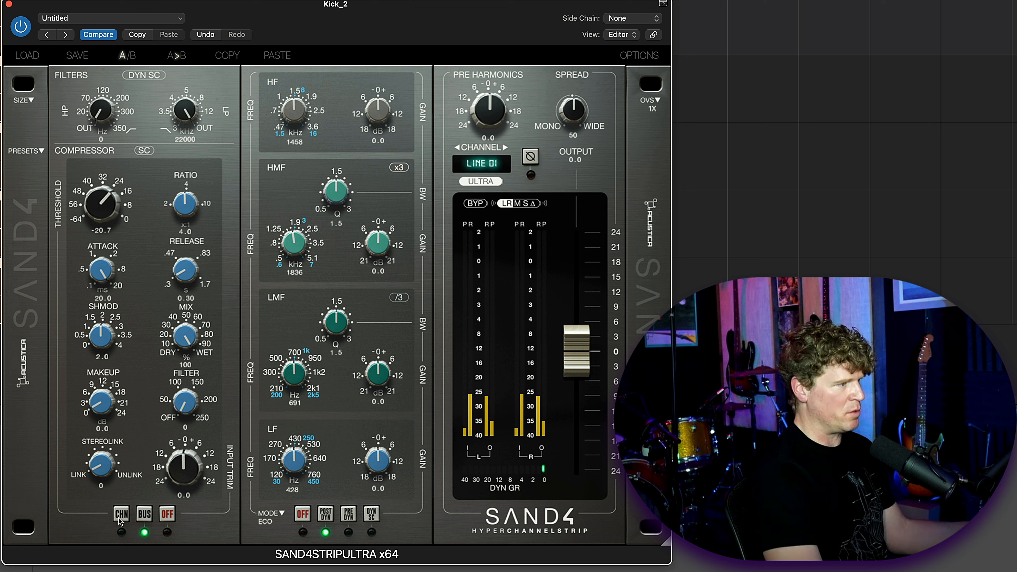
Step: Switch the Kick_2 strip's compressor to the CHN model and close the Aux 1 bus compressor window
{"action": "left_click", "coordinate": [121, 516]}
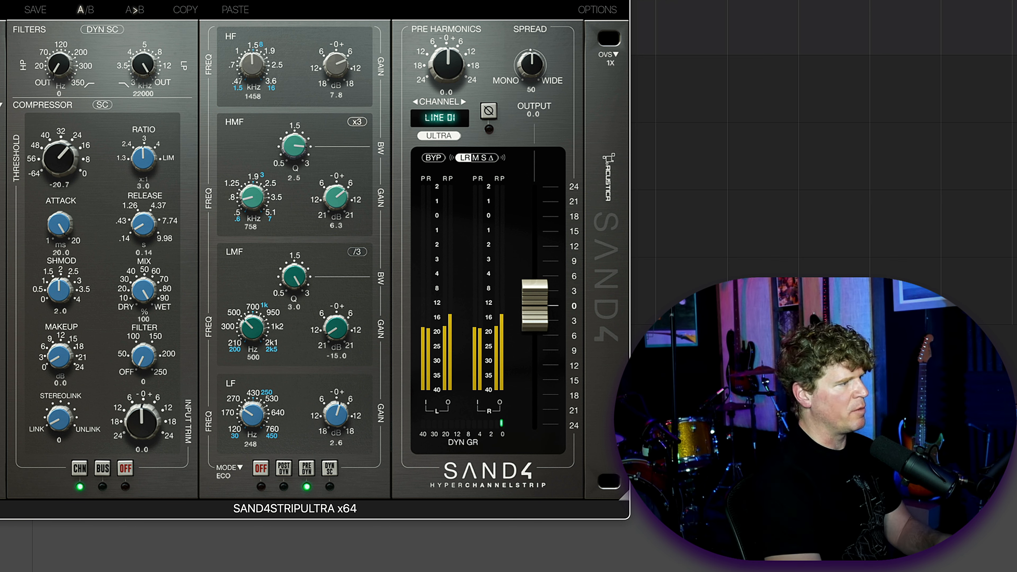
{"action": "left_click", "coordinate": [709, 352]}
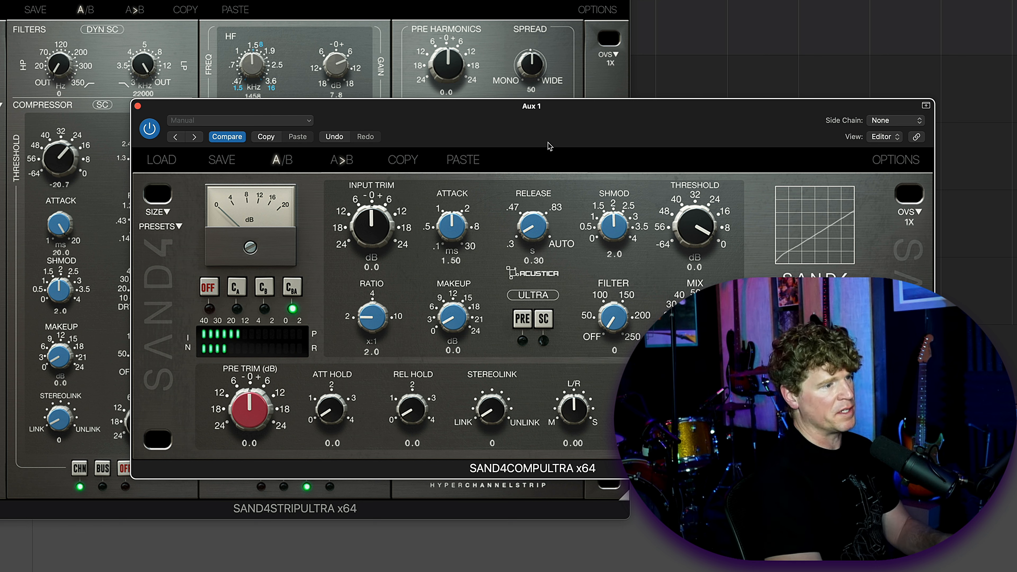
{"action": "left_click", "coordinate": [137, 106]}
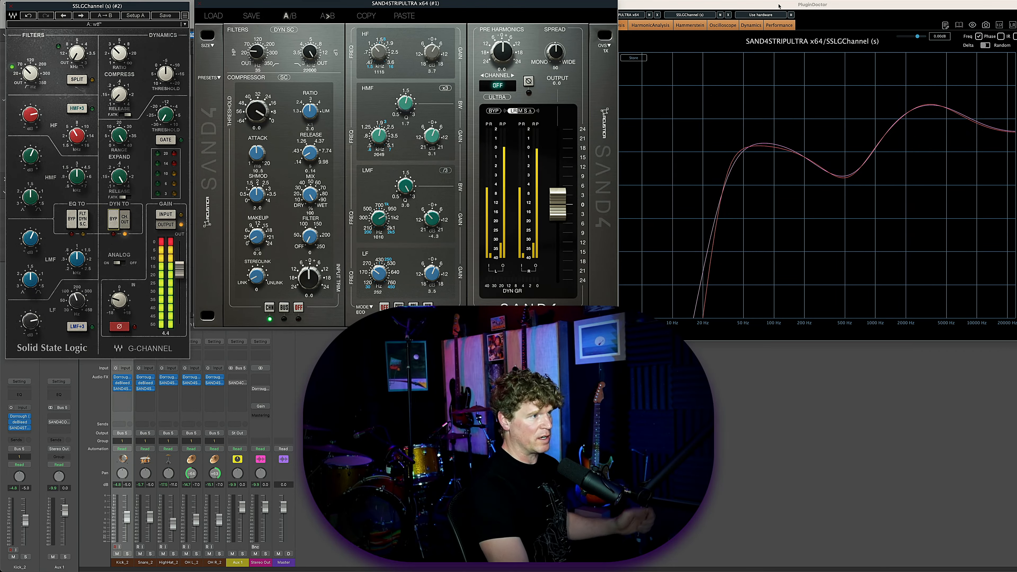
{"action": "left_click_drag", "start_coordinate": [799, 5], "coordinate": [796, 5]}
{"action": "left_click_drag", "start_coordinate": [480, 4], "coordinate": [480, 5]}
{"action": "left_click_drag", "start_coordinate": [165, 6], "coordinate": [149, 7]}
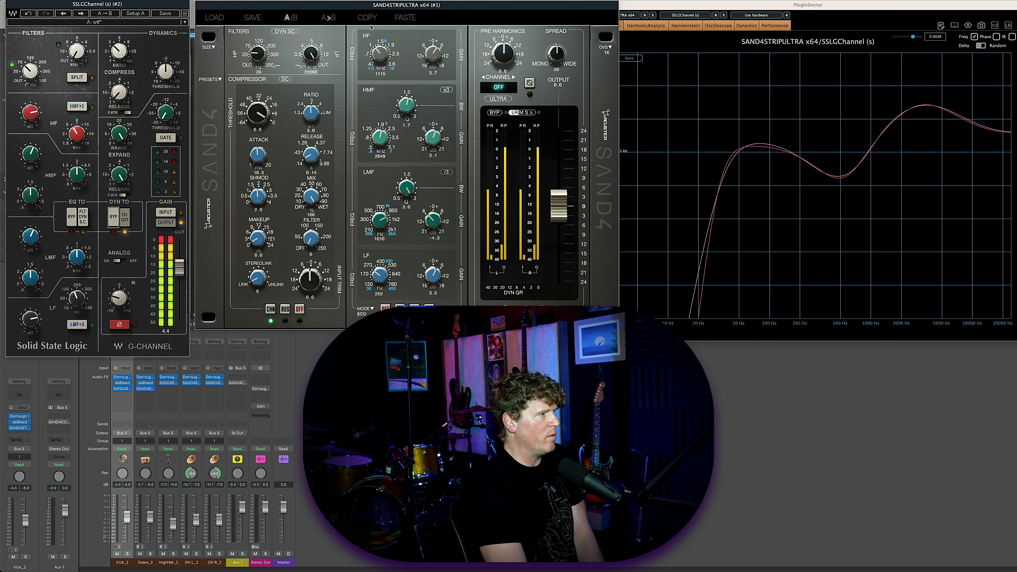
Step: Compare the HMF gain of SAND4 and the SSL G-Channel, and adjust SAND4's LF gain against the response curve
{"action": "mouse_move", "coordinate": [434, 140]}
{"action": "left_mouse_down"}
{"action": "mouse_move", "coordinate": [432, 154]}
{"action": "mouse_move", "coordinate": [434, 140]}
{"action": "left_mouse_up"}
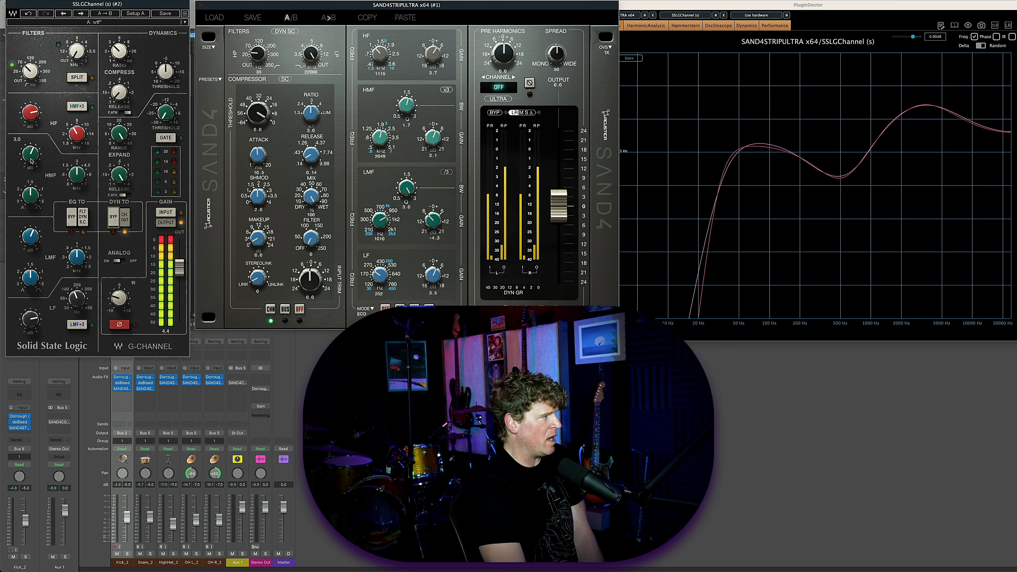
{"action": "mouse_move", "coordinate": [31, 161]}
{"action": "left_mouse_down"}
{"action": "mouse_move", "coordinate": [32, 170]}
{"action": "mouse_move", "coordinate": [31, 161]}
{"action": "left_mouse_up"}
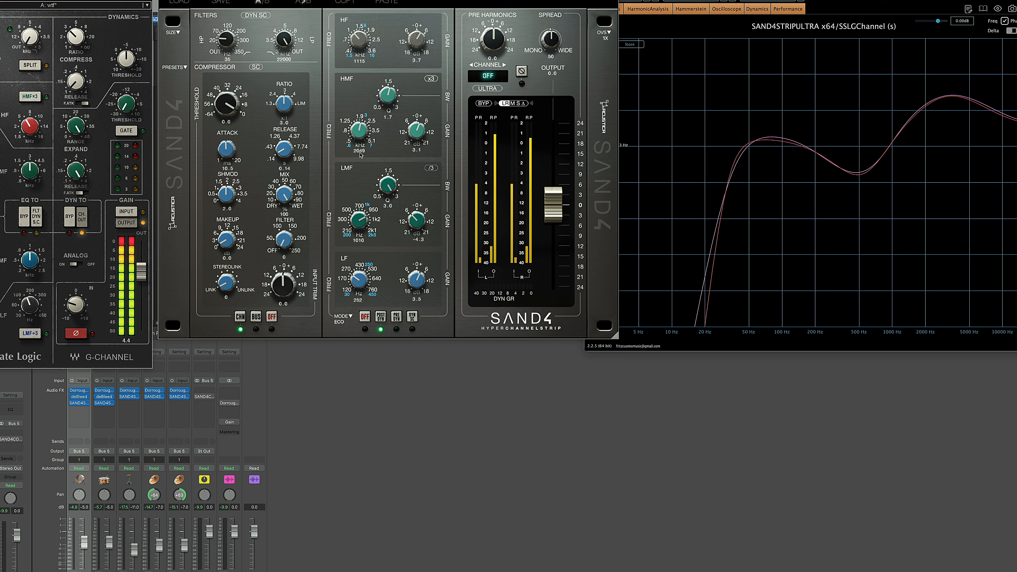
{"action": "left_click", "coordinate": [28, 172]}
{"action": "left_click_drag", "start_coordinate": [418, 130], "coordinate": [418, 131]}
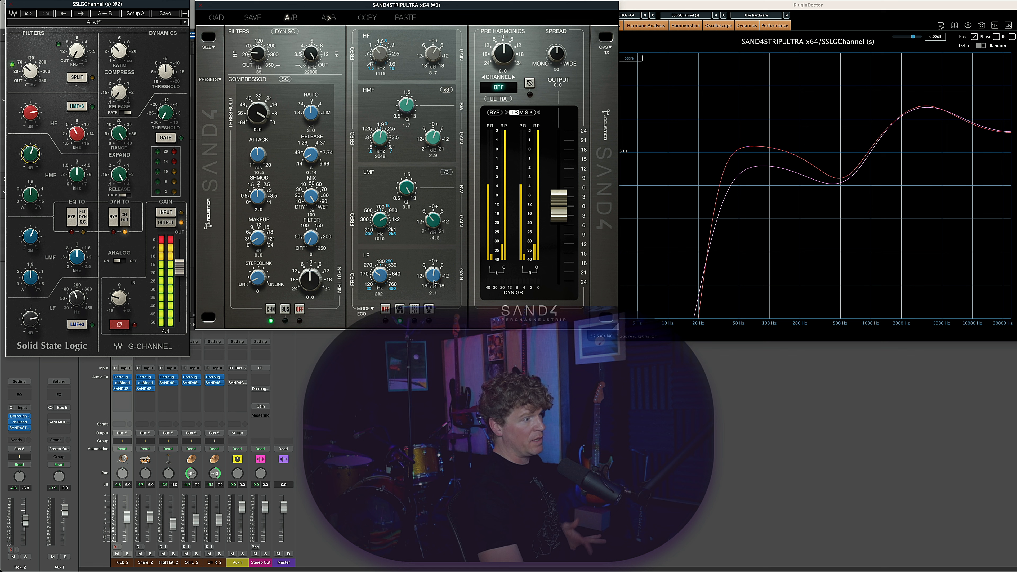
{"action": "left_click_drag", "start_coordinate": [419, 280], "coordinate": [435, 276]}
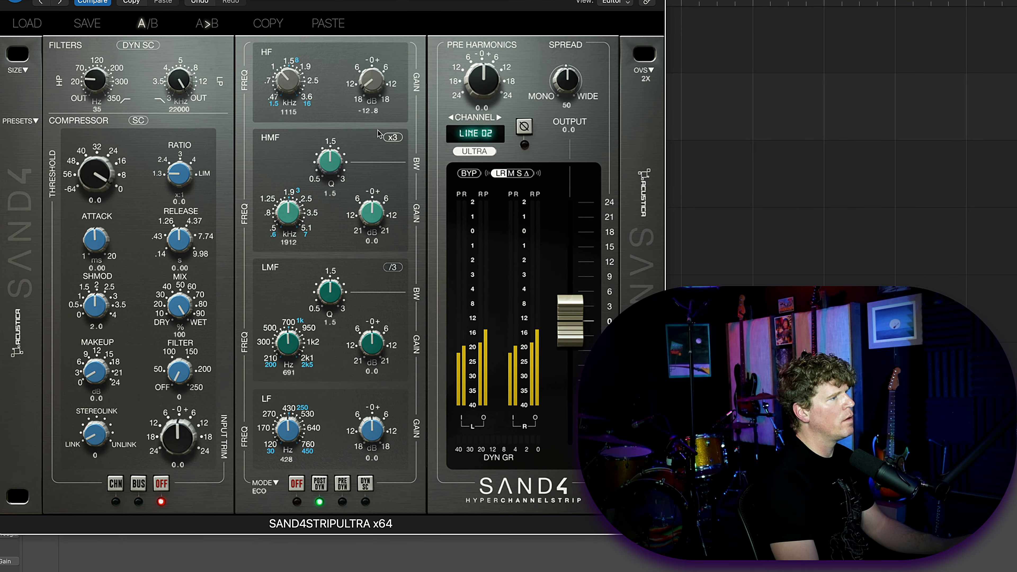
Step: Shape the Snare_2 EQ with HF gain 4.8 dB, HMF 4.1 dB, LMF -4.4 dB, and LF 3.8 dB at 252 Hz
{"action": "left_click_drag", "start_coordinate": [359, 104], "coordinate": [373, 79]}
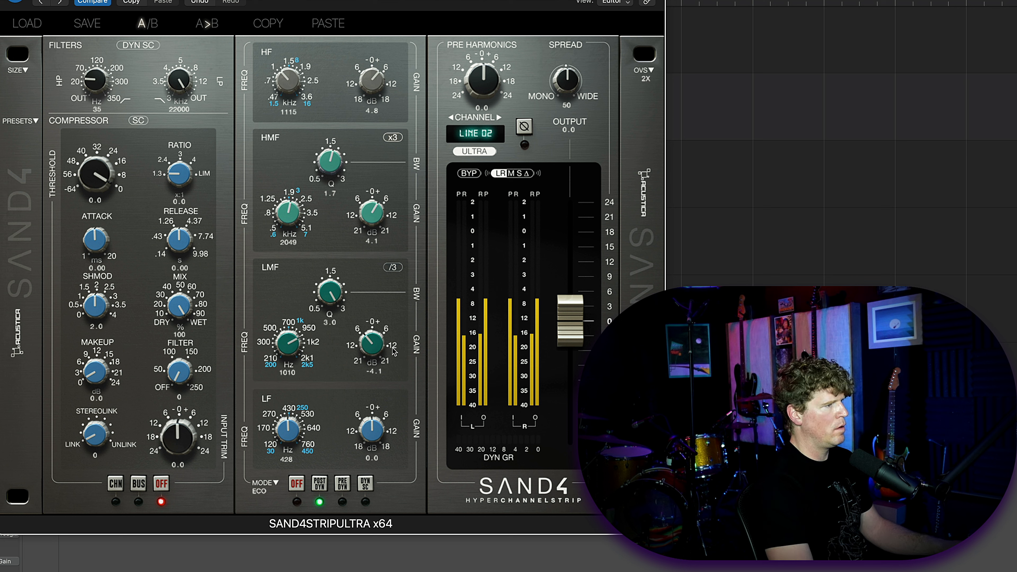
{"action": "left_click_drag", "start_coordinate": [361, 340], "coordinate": [359, 325]}
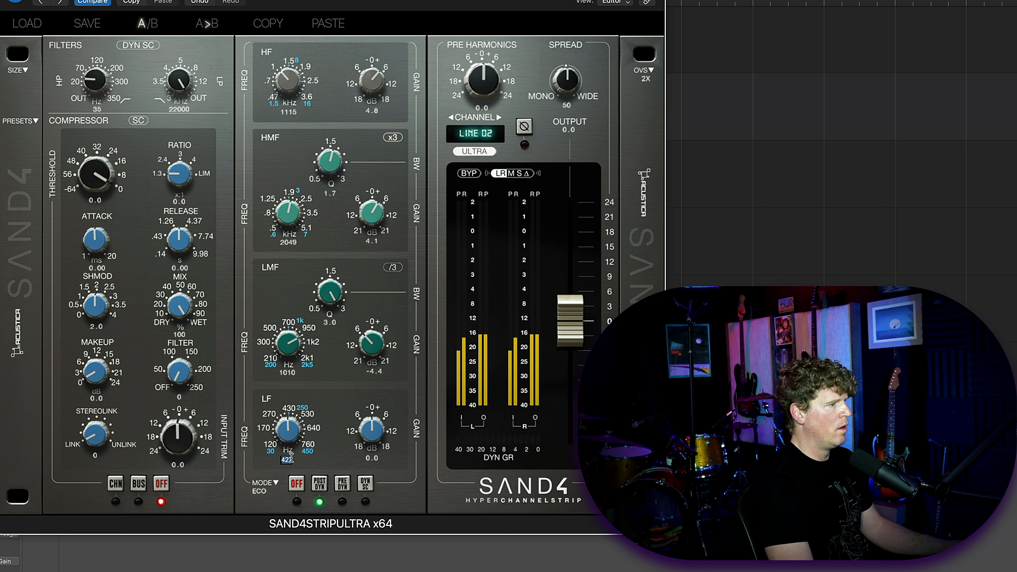
{"action": "type", "text": "25"}
{"action": "key", "text": "Return"}
{"action": "left_click_drag", "start_coordinate": [369, 436], "coordinate": [366, 423]}
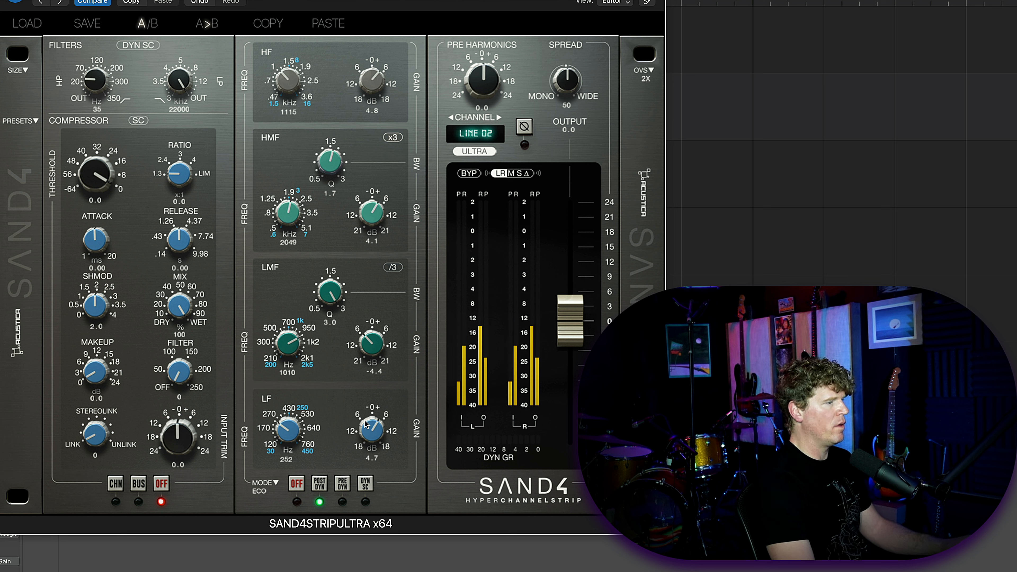
Step: Place the snare EQ before the dynamics and engage the CHN compressor with -22.1 dB threshold, ratio 3.1 and 20 ms attack
{"action": "left_click", "coordinate": [342, 484]}
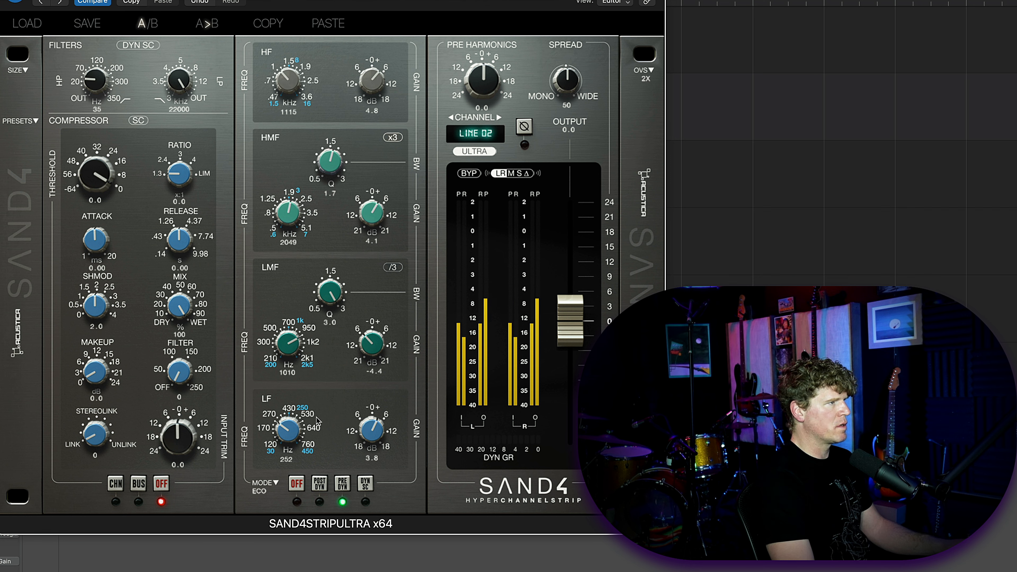
{"action": "left_click", "coordinate": [119, 485]}
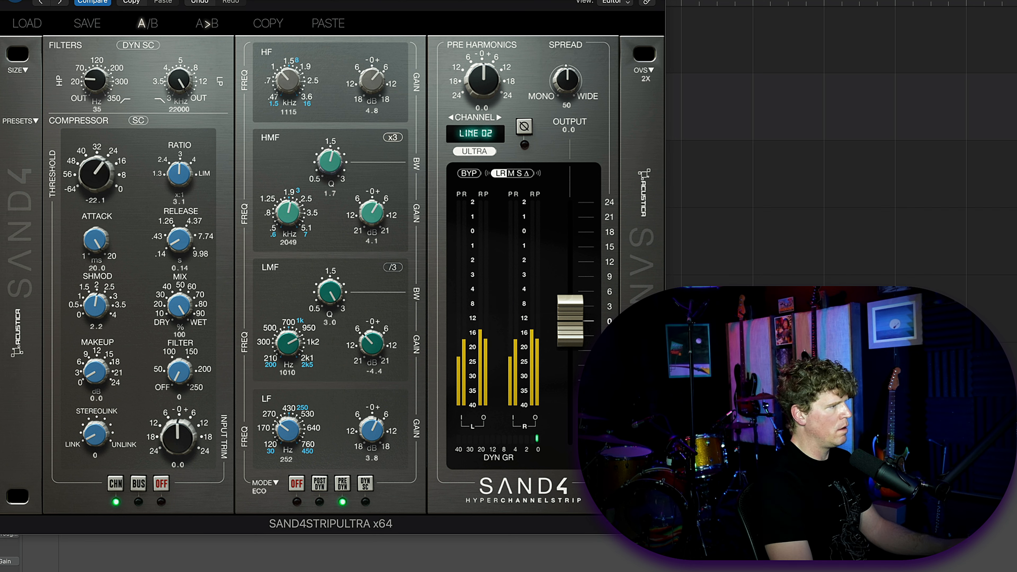
Step: Lower the Snare_2 strip's output to -4.4 dB and close its plugin window
{"action": "left_click_drag", "start_coordinate": [403, 1], "coordinate": [399, 35]}
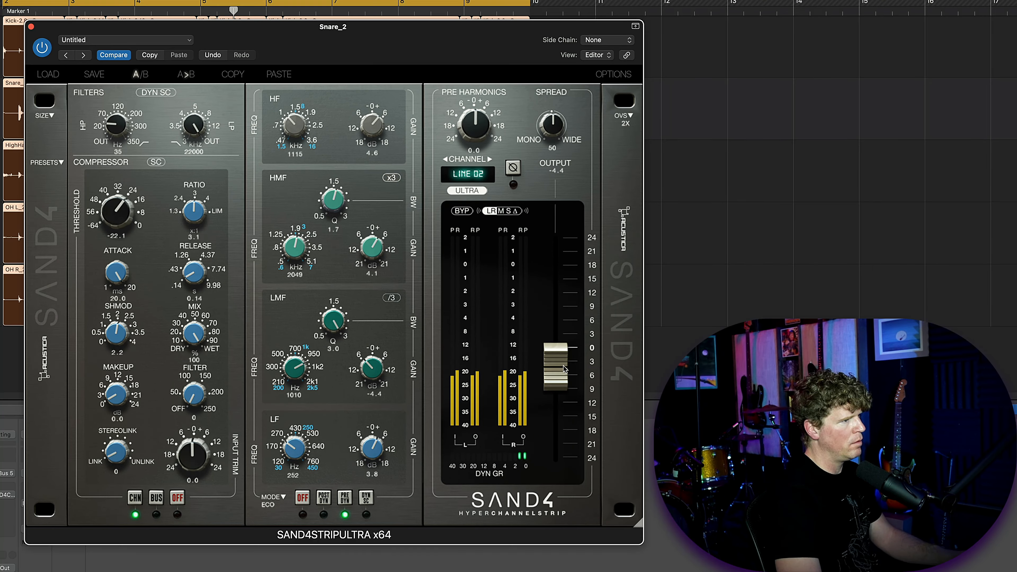
{"action": "left_click", "coordinate": [564, 365]}
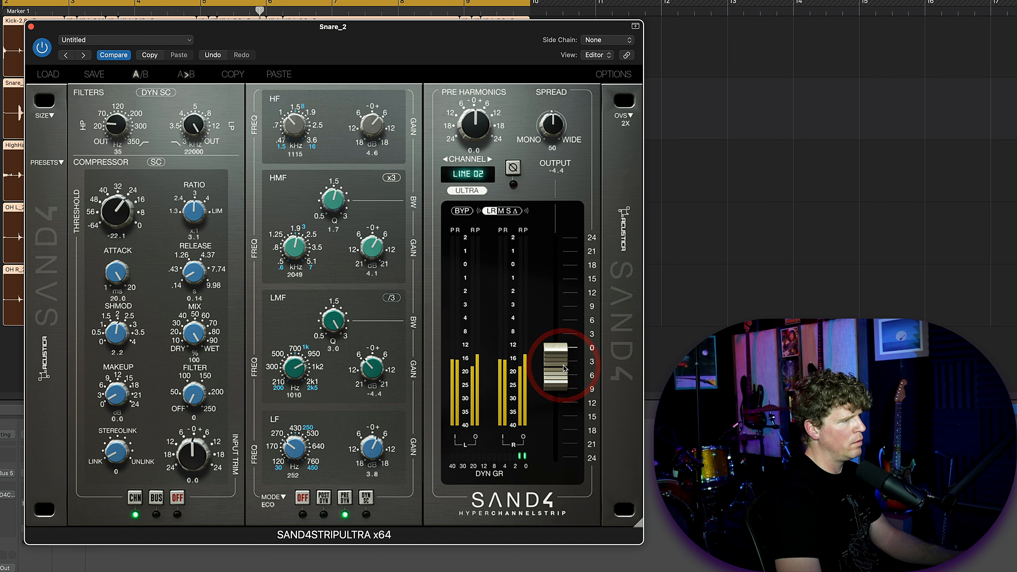
{"action": "left_click", "coordinate": [31, 27]}
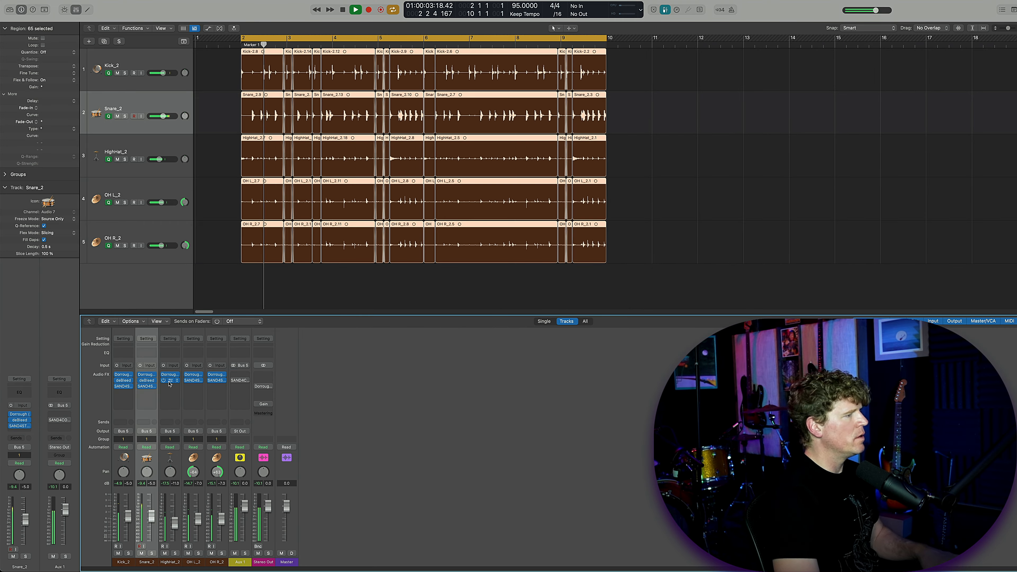
Step: Open the HighHat_2 channel strip with 2x oversampling, LINE 03 and Ultra enabled, and raise its HF gain to 3.4 dB
{"action": "left_click", "coordinate": [170, 381]}
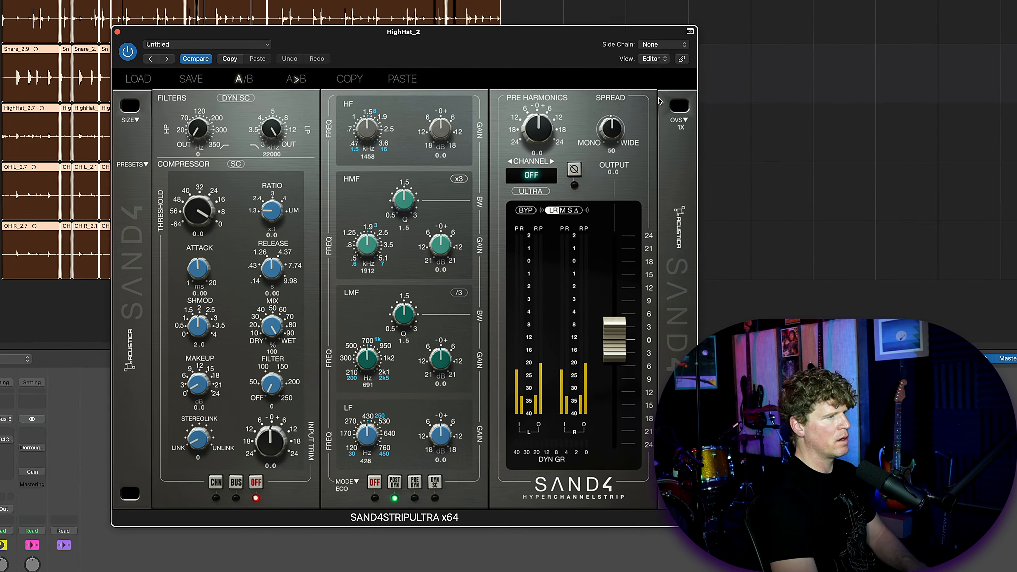
{"action": "left_click", "coordinate": [624, 187]}
{"action": "left_click", "coordinate": [501, 189]}
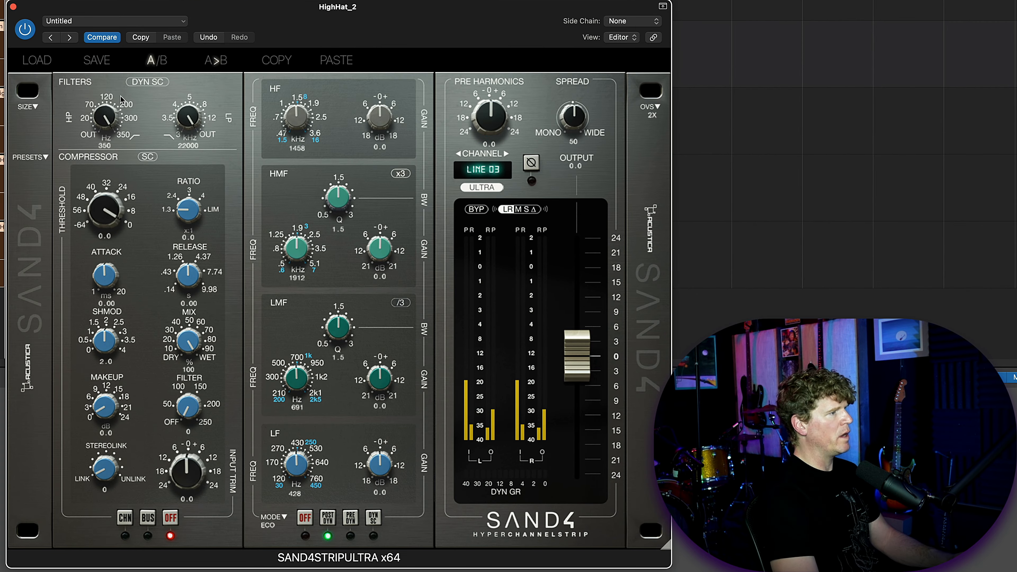
{"action": "left_click_drag", "start_coordinate": [379, 122], "coordinate": [380, 119]}
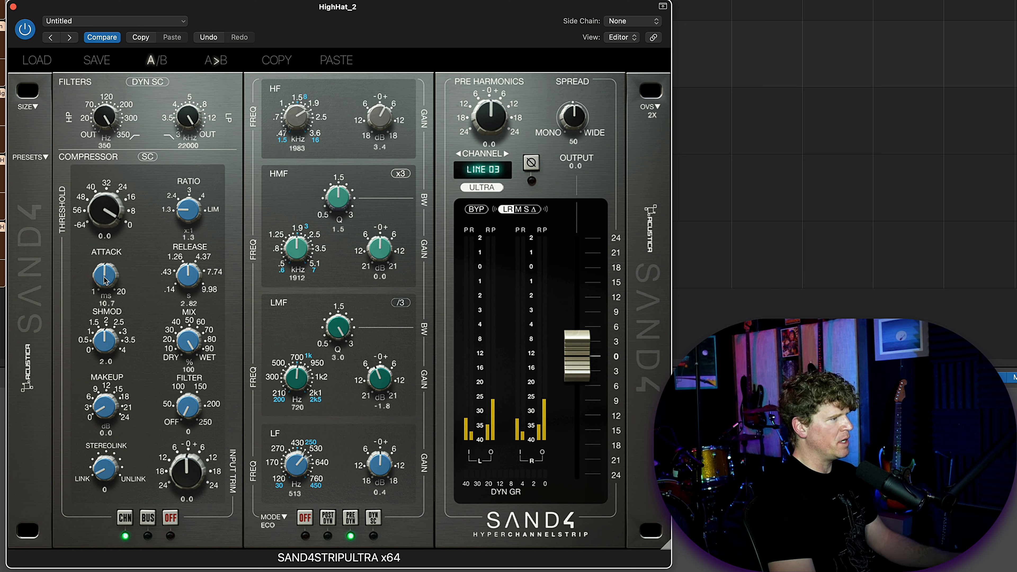
Step: Set the hi-hat compressor to 1 ms attack, -29.5 dB threshold, ratio 4.0 and about 1.2 s release
{"action": "left_click_drag", "start_coordinate": [104, 278], "coordinate": [46, 416]}
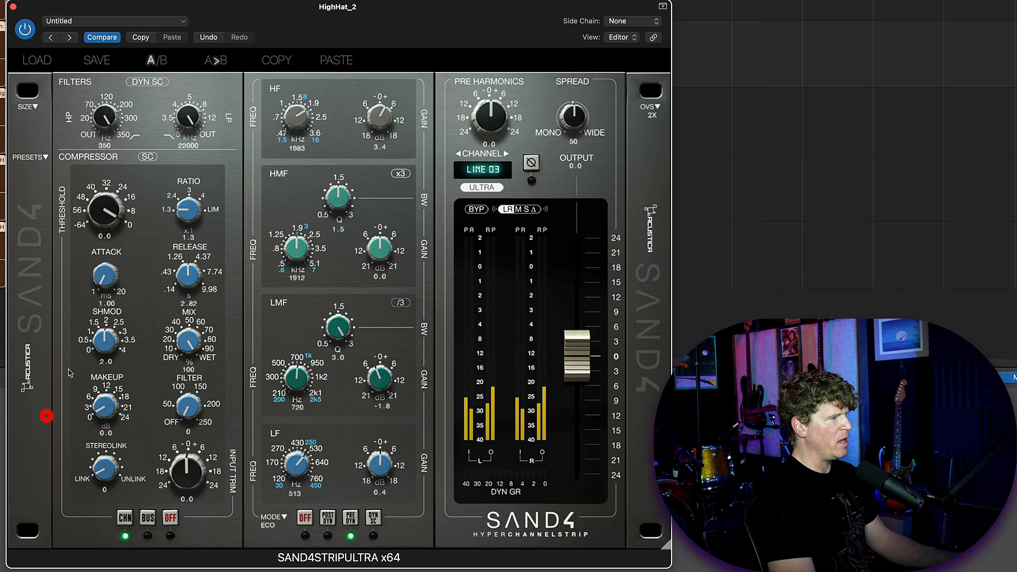
{"action": "left_click_drag", "start_coordinate": [104, 277], "coordinate": [99, 296]}
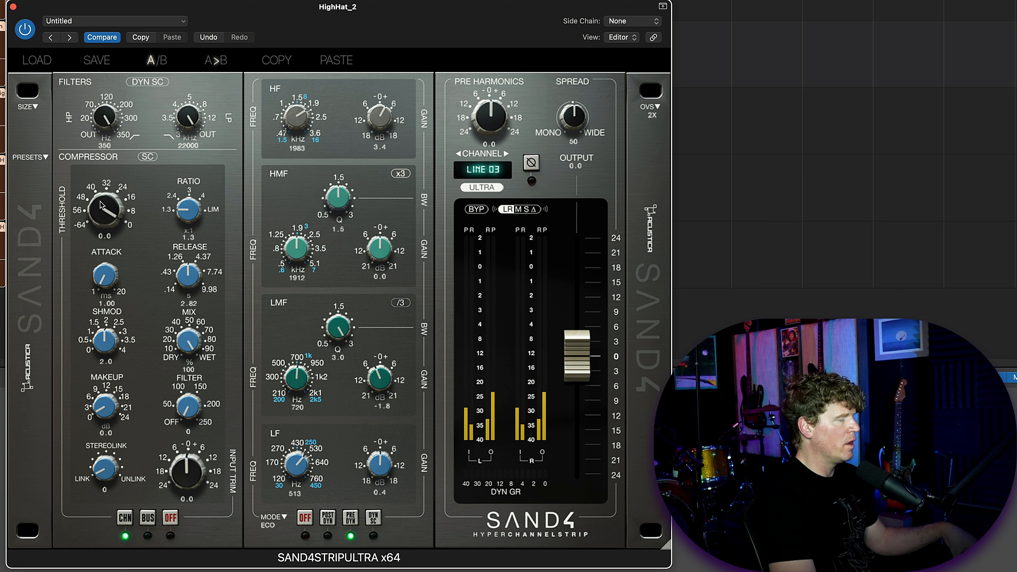
{"action": "left_click_drag", "start_coordinate": [101, 205], "coordinate": [89, 237]}
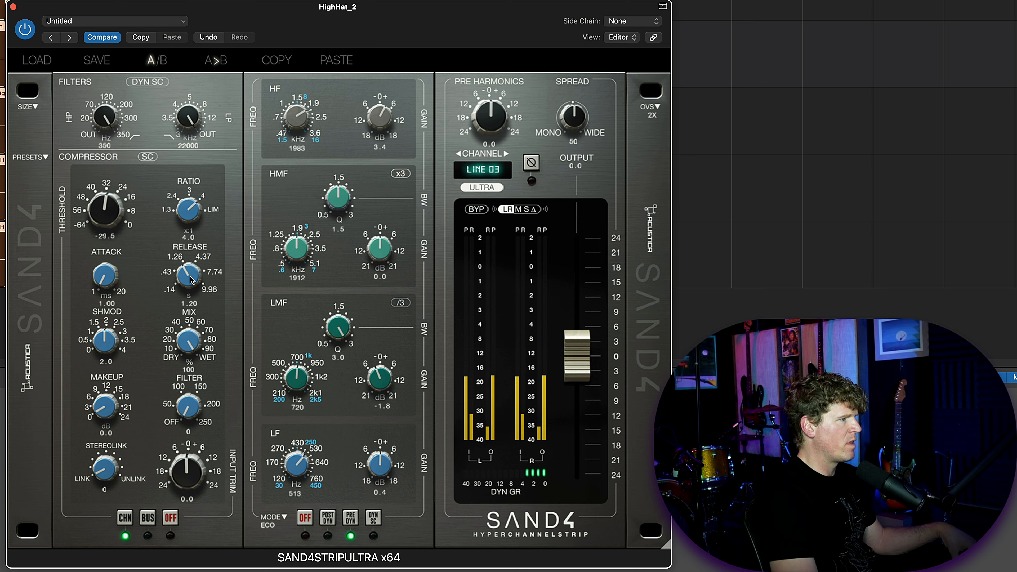
{"action": "left_click_drag", "start_coordinate": [191, 279], "coordinate": [190, 280]}
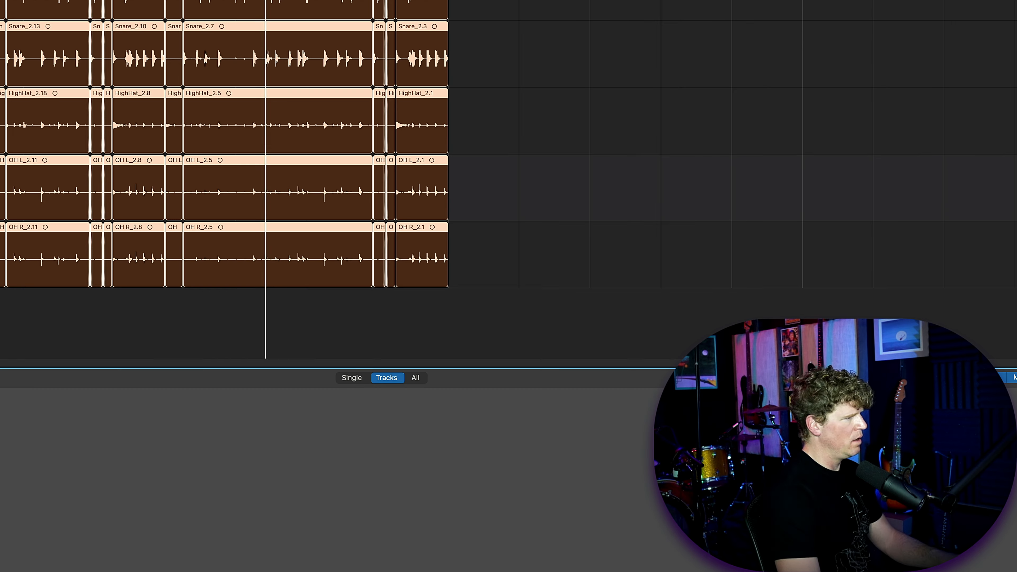
Step: Centre the pan of the OH L_2 track and open its SAND4 channel strip
{"action": "left_click", "coordinate": [206, 559]}
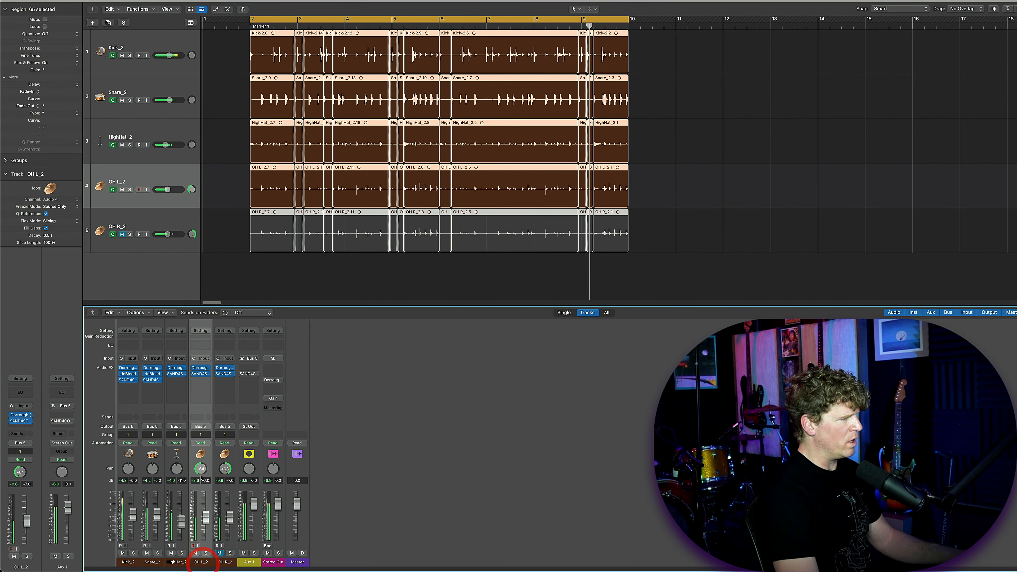
{"action": "left_click", "coordinate": [187, 477], "text": "alt"}
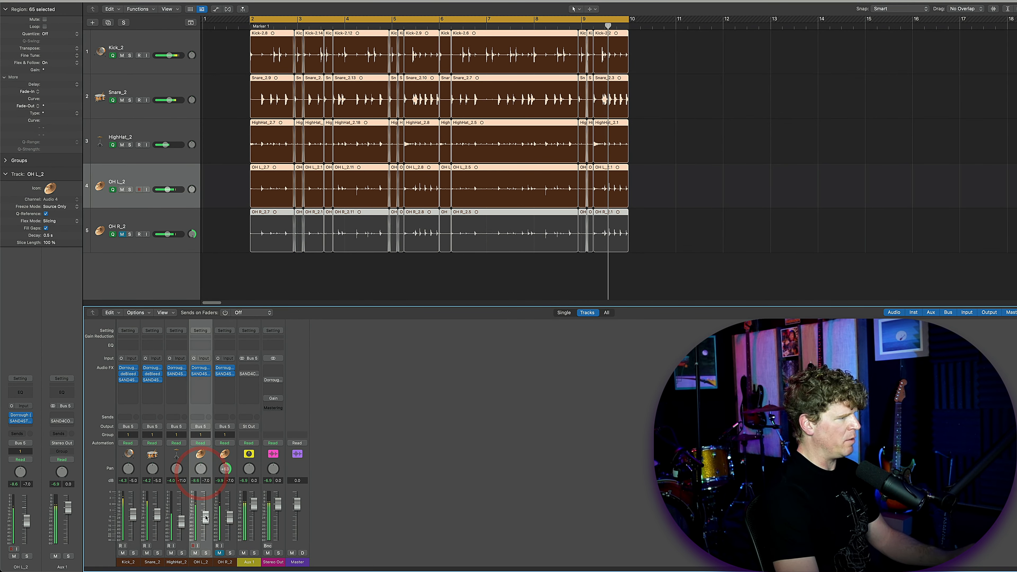
{"action": "left_click", "coordinate": [231, 374]}
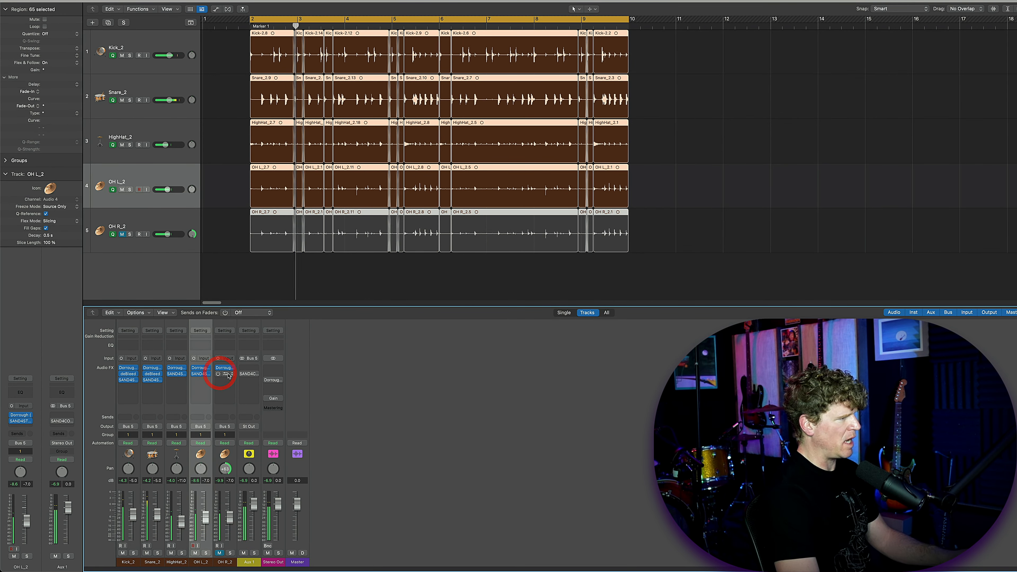
{"action": "left_click", "coordinate": [206, 389]}
{"action": "left_click", "coordinate": [201, 374]}
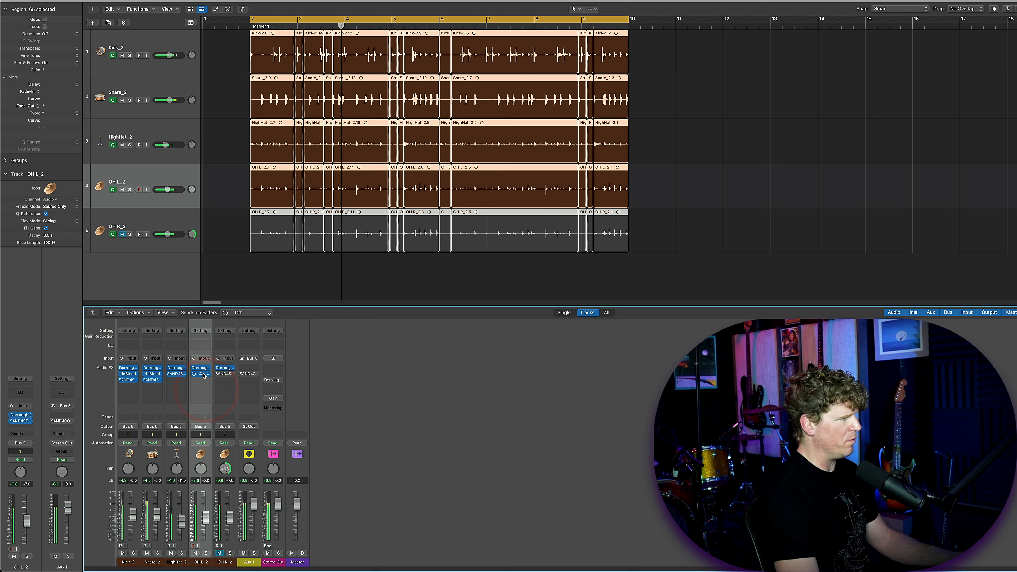
Step: Set up the OH L_2 strip on LINE 04 with Ultra enabled and an LF boost of 3.1 dB at 635 Hz
{"action": "left_click", "coordinate": [681, 103]}
{"action": "left_click", "coordinate": [688, 127]}
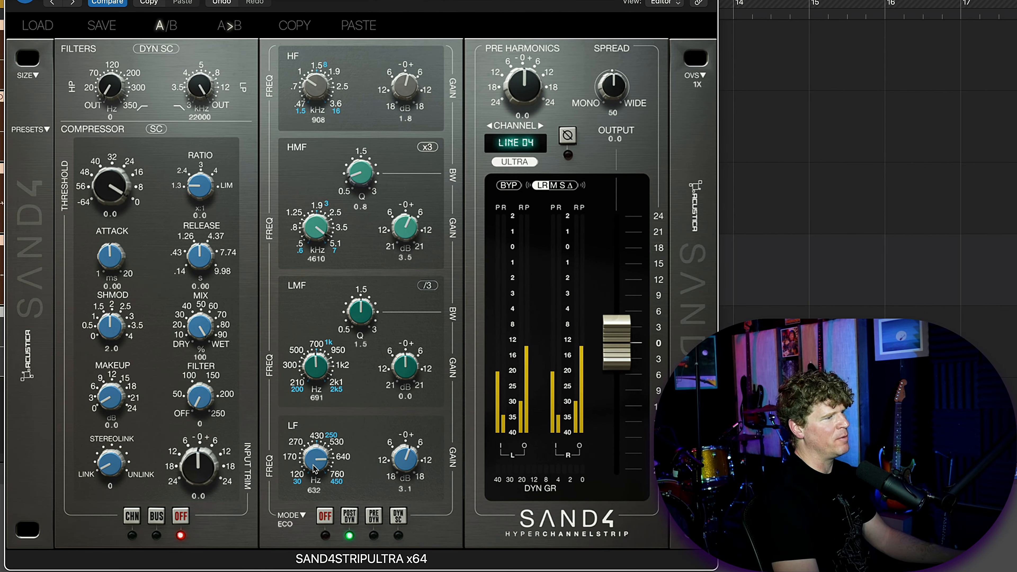
{"action": "left_click_drag", "start_coordinate": [314, 466], "coordinate": [316, 471]}
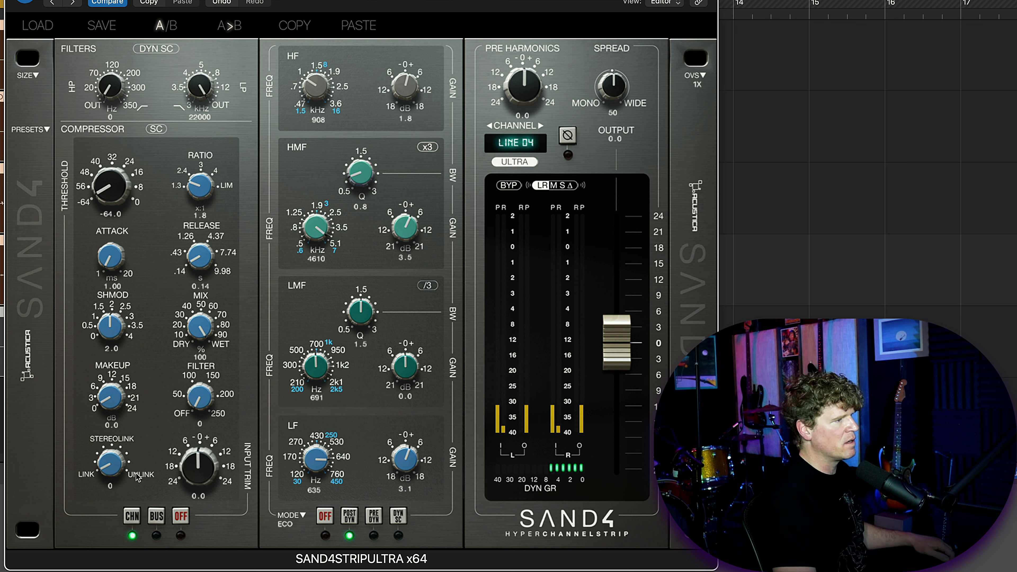
Step: Set the OH L_2 compressor threshold to -24.3 dB and the high-pass filter to 41 Hz
{"action": "left_click_drag", "start_coordinate": [137, 474], "coordinate": [214, 147]}
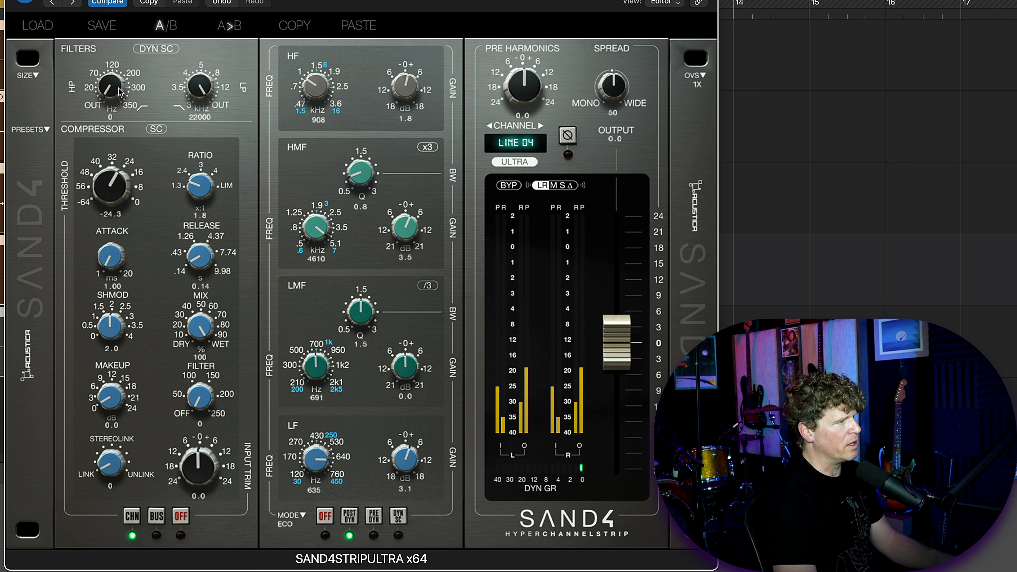
{"action": "left_click_drag", "start_coordinate": [119, 99], "coordinate": [123, 68]}
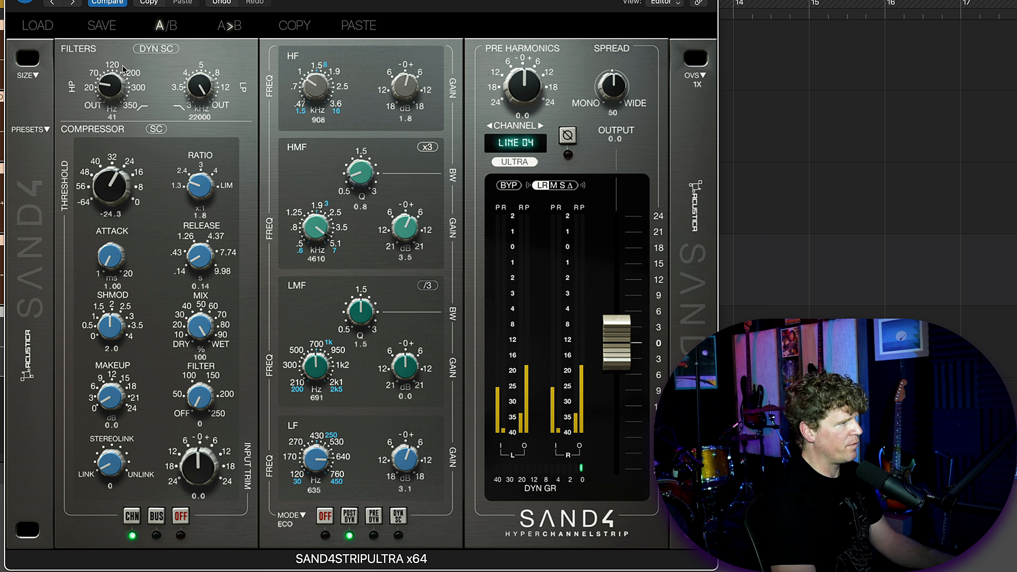
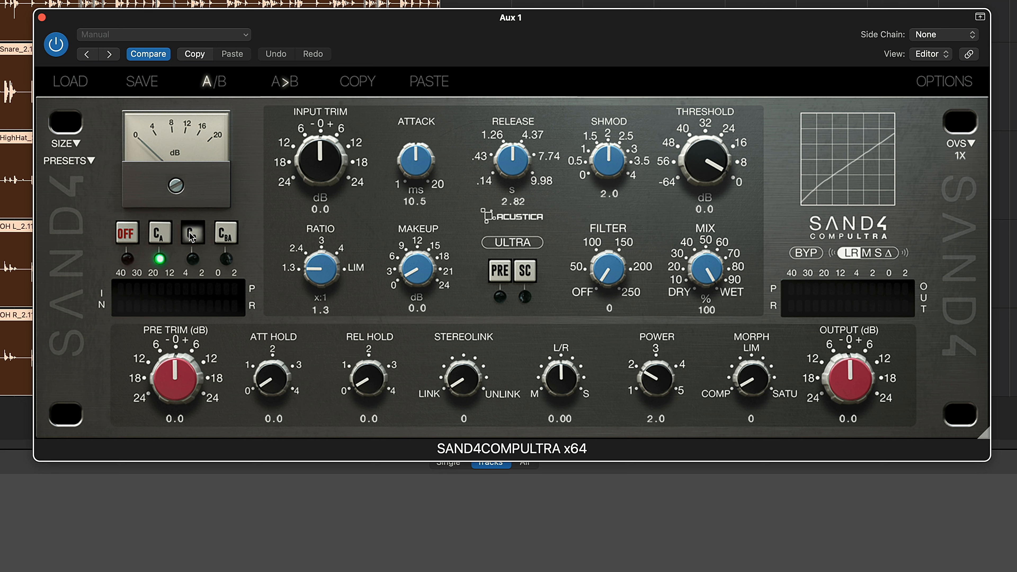
Step: Compare the CBA and CB models of the Aux 1 bus compressor while turning up the release
{"action": "left_click", "coordinate": [233, 233]}
{"action": "left_click_drag", "start_coordinate": [515, 154], "coordinate": [560, 4]}
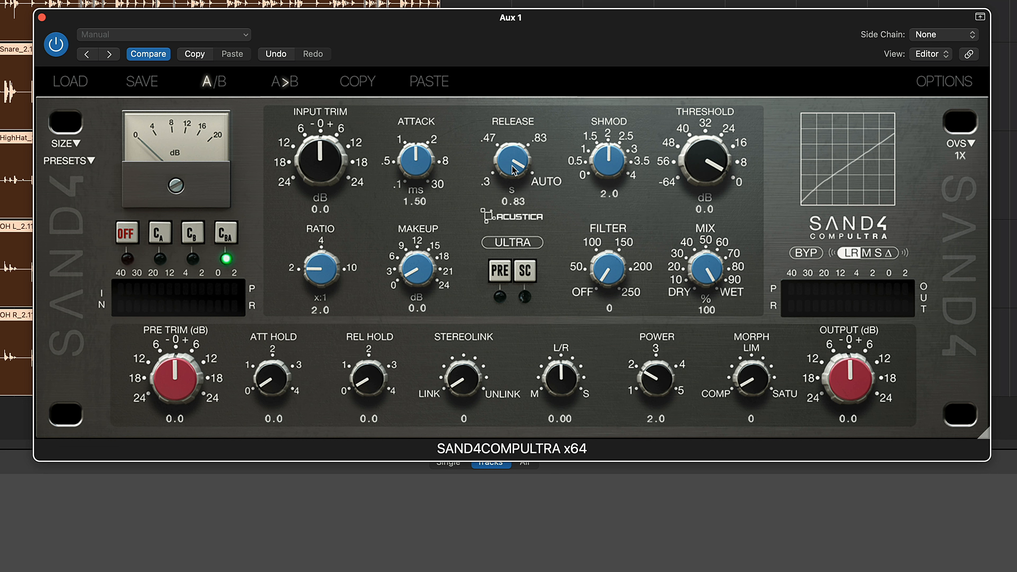
{"action": "left_click", "coordinate": [196, 233]}
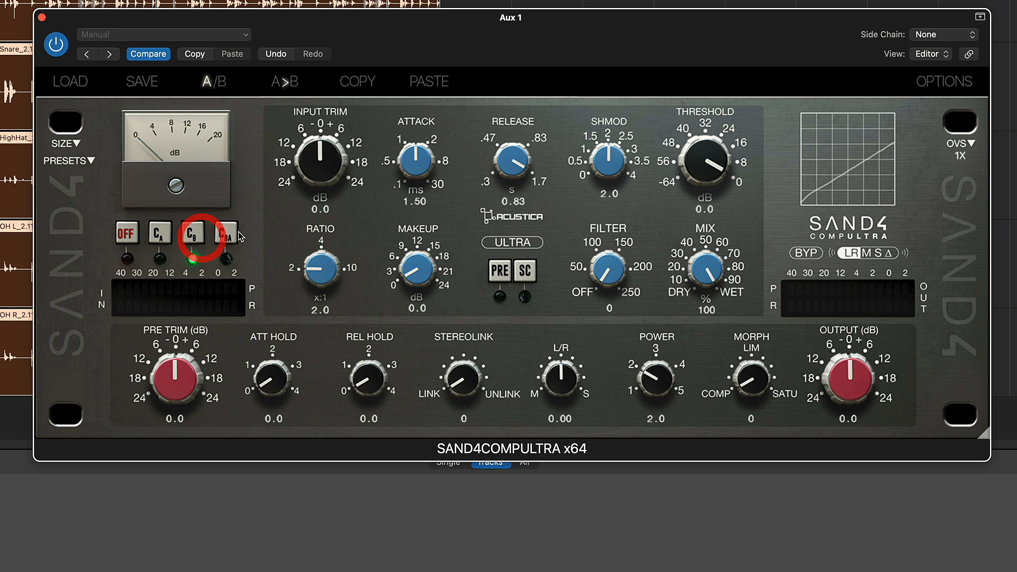
{"action": "left_click", "coordinate": [228, 232]}
{"action": "left_click", "coordinate": [195, 233]}
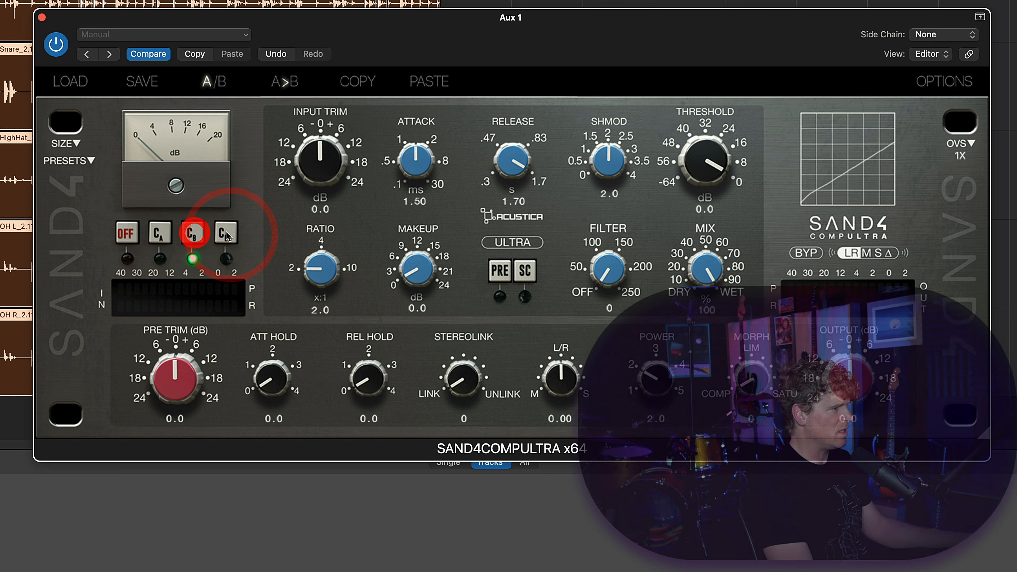
Step: Switch the Aux 1 bus compressor between the CB and CBA models, ending on CBA
{"action": "left_click", "coordinate": [228, 232]}
{"action": "left_click", "coordinate": [229, 233]}
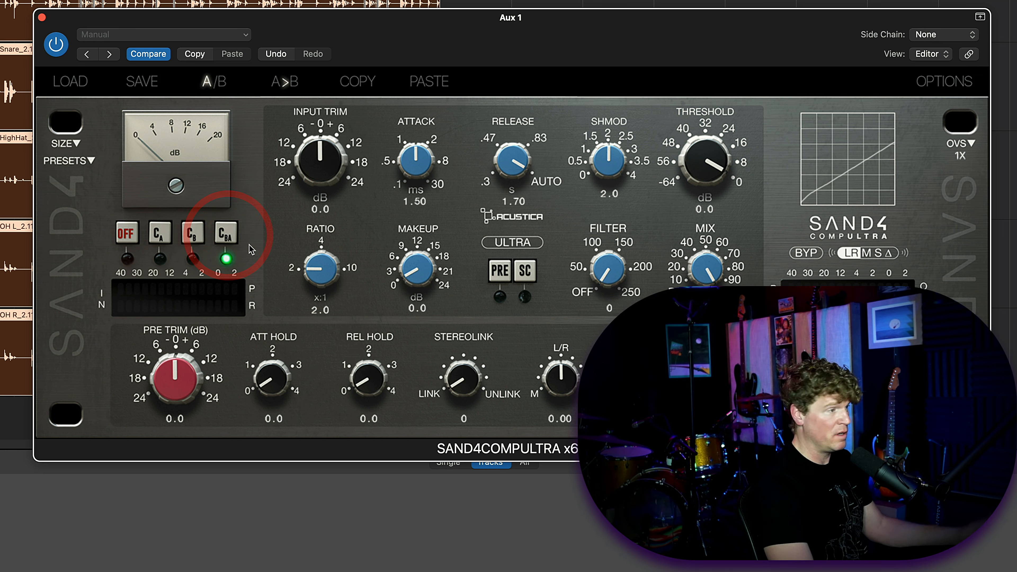
{"action": "left_click", "coordinate": [194, 233]}
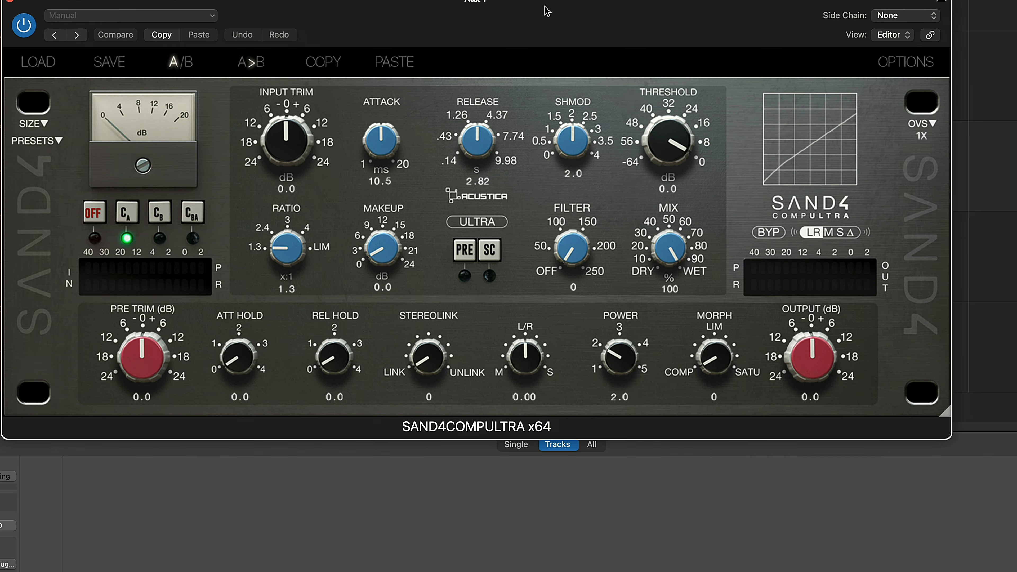
{"action": "left_click", "coordinate": [544, 8]}
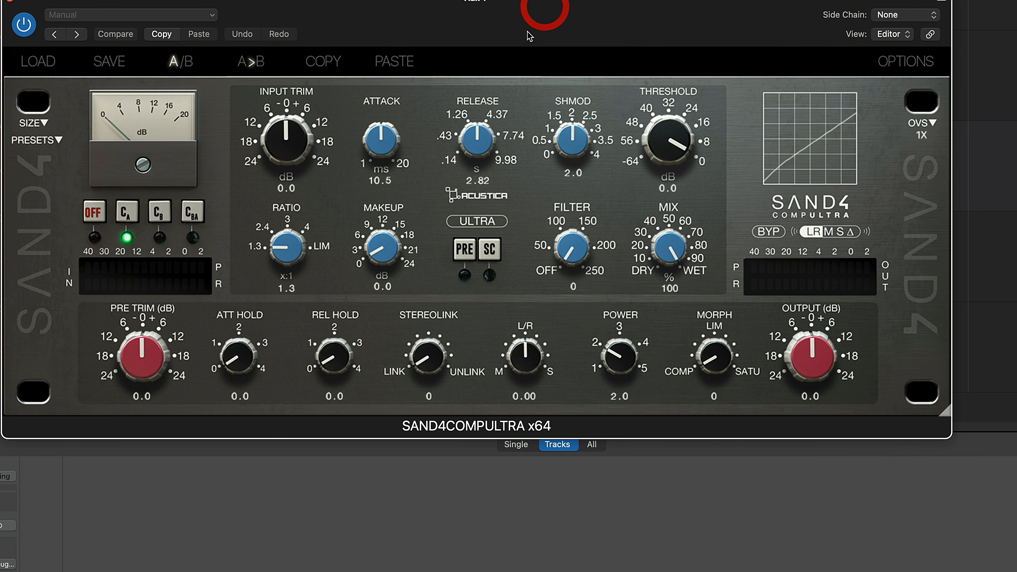
{"action": "left_click", "coordinate": [193, 218]}
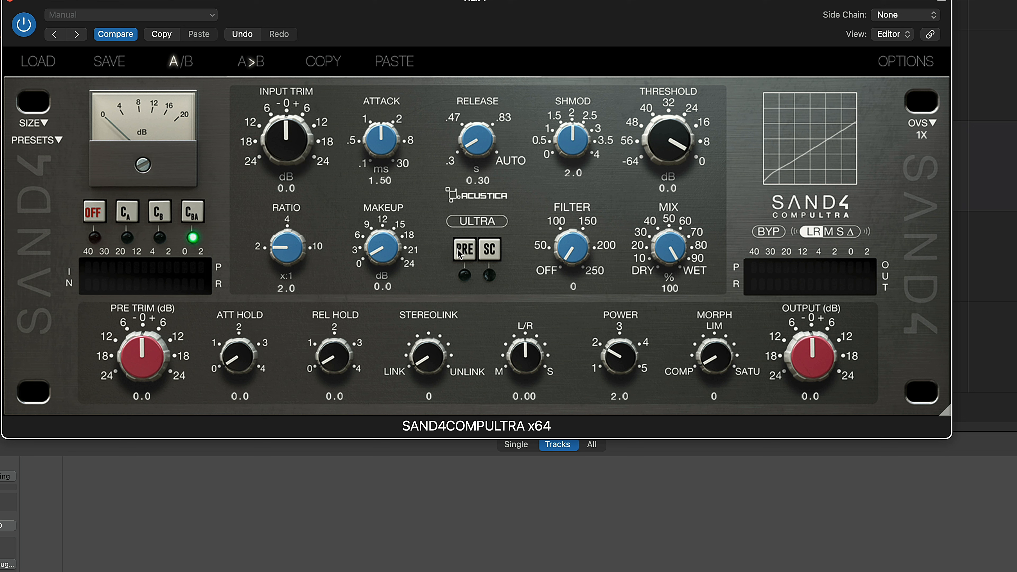
{"action": "left_click", "coordinate": [586, 282]}
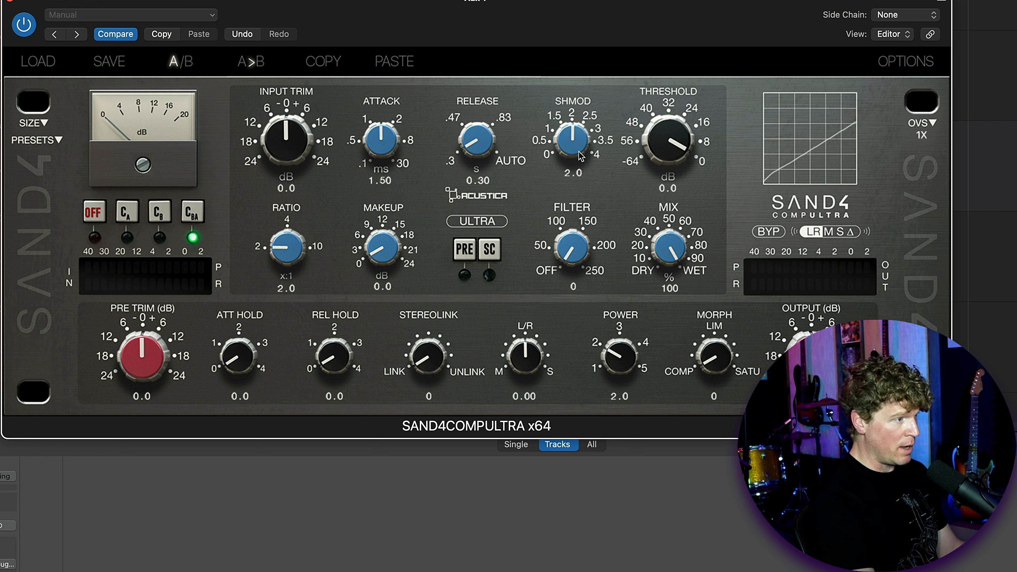
{"action": "mouse_move", "coordinate": [573, 147]}
{"action": "left_mouse_down"}
{"action": "mouse_move", "coordinate": [560, 208]}
{"action": "mouse_move", "coordinate": [579, 126]}
{"action": "mouse_move", "coordinate": [577, 153]}
{"action": "left_mouse_up"}
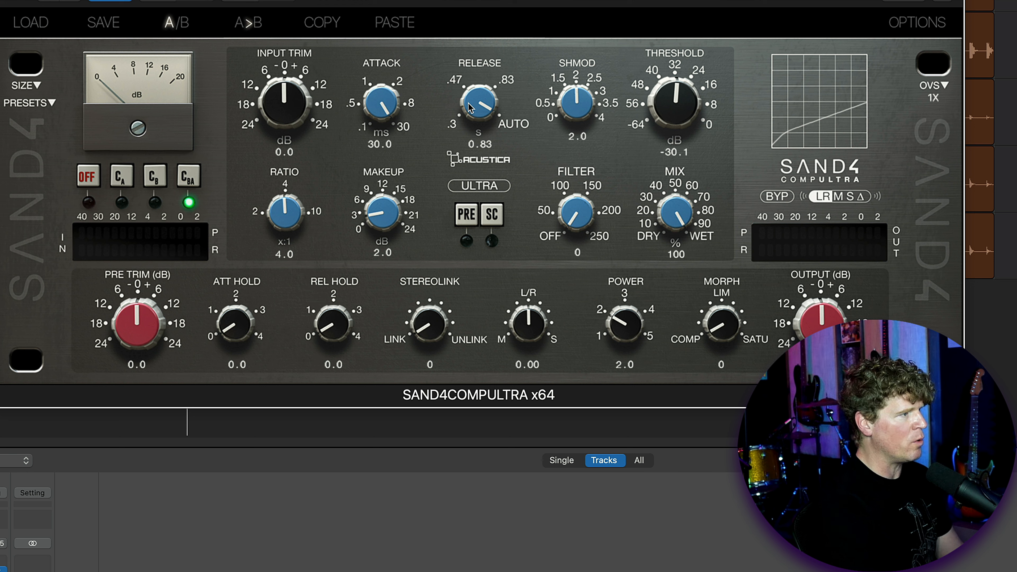
Step: Set the bus compressor's release to 0.30 s and oversampling to 2X, enable PRE and Ultra, and toggle its bypass
{"action": "left_click_drag", "start_coordinate": [470, 107], "coordinate": [481, 120]}
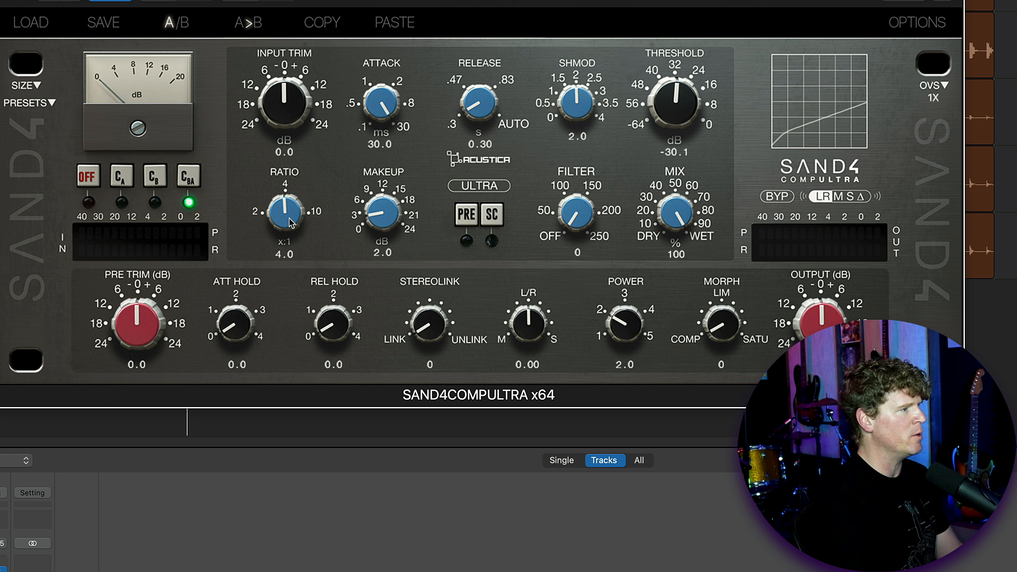
{"action": "left_click", "coordinate": [467, 214]}
{"action": "left_click", "coordinate": [478, 188]}
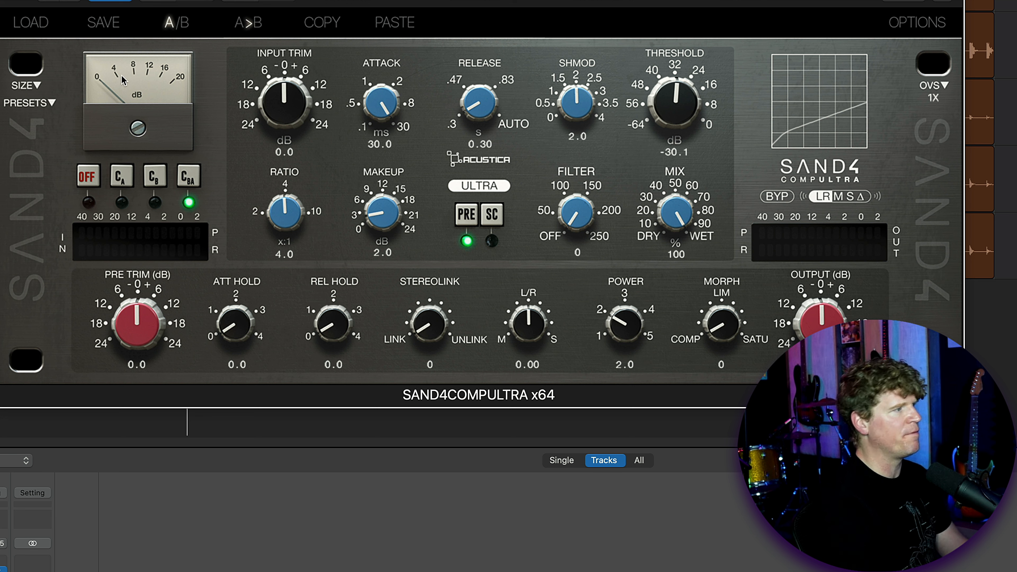
{"action": "left_click", "coordinate": [933, 98]}
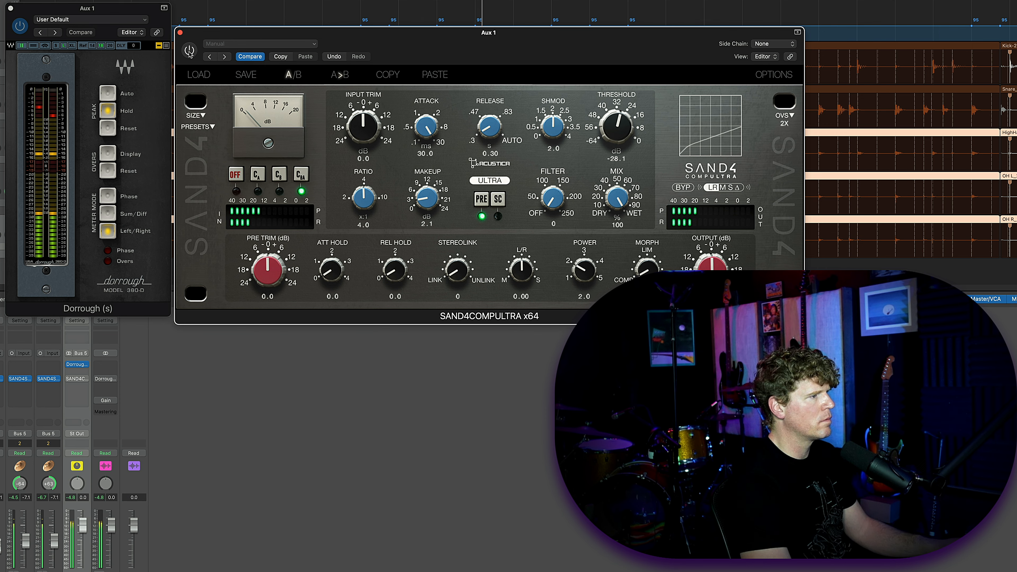
{"action": "left_click", "coordinate": [189, 51]}
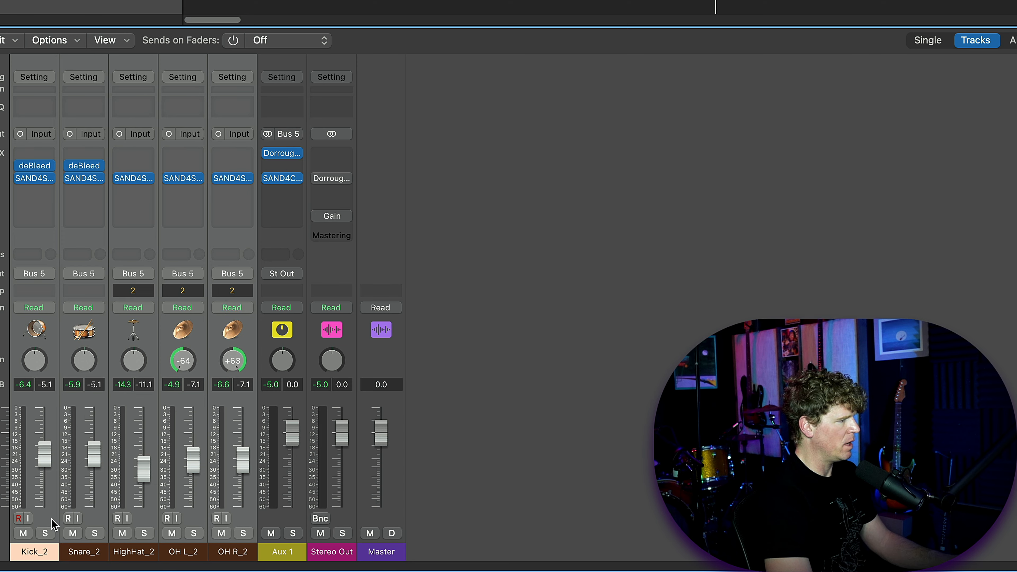
Step: Add sends to Bus 3 and Bus 4 on all five drum tracks
{"action": "left_click", "coordinate": [229, 256]}
{"action": "mouse_move", "coordinate": [310, 278]}
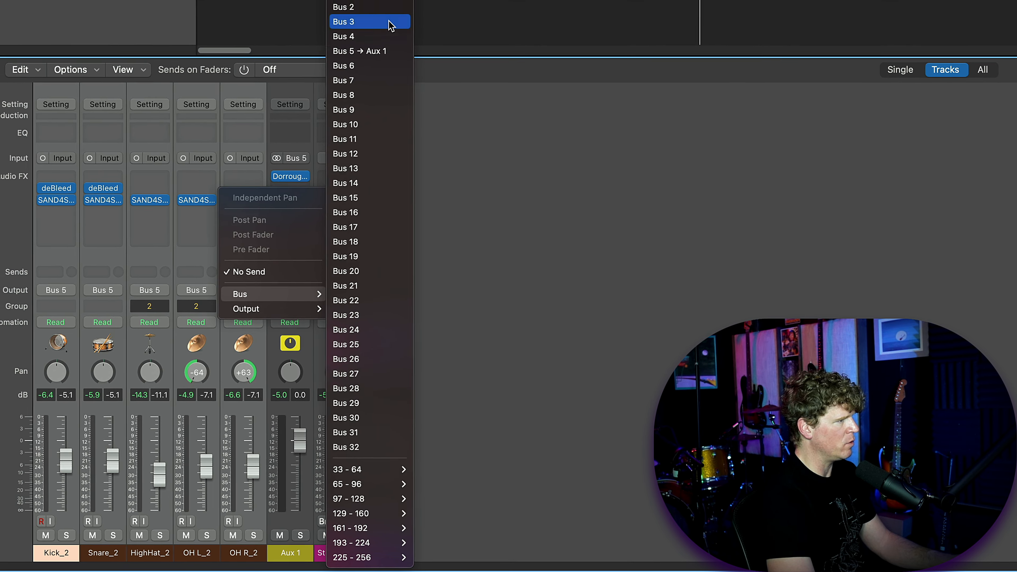
{"action": "left_click", "coordinate": [385, 6]}
{"action": "left_click", "coordinate": [232, 268]}
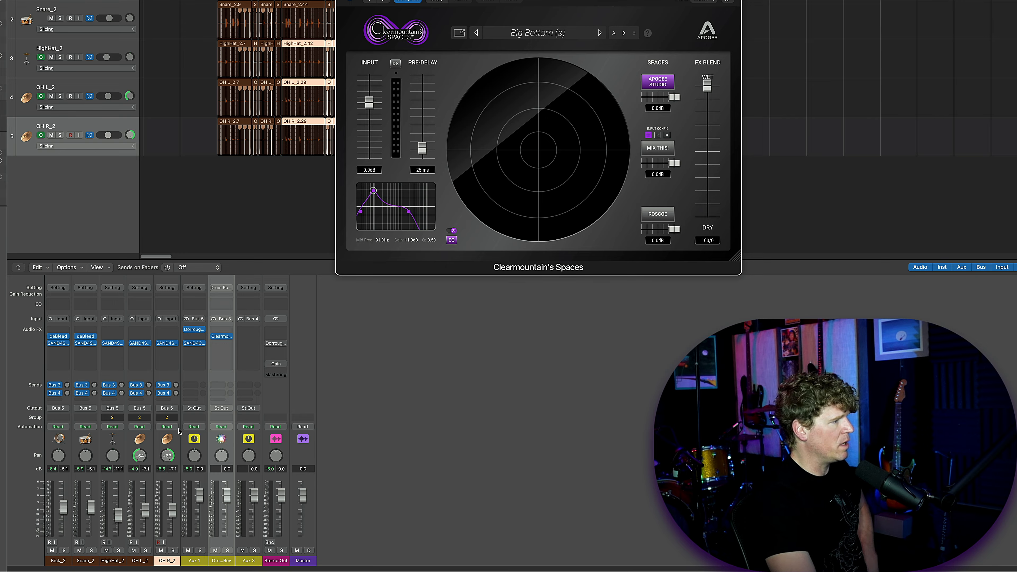
Step: Turn down the HighHat_2 send to Bus 3 and play the drums with the drum room reverb soloed
{"action": "left_click_drag", "start_coordinate": [405, 267], "coordinate": [671, 276]}
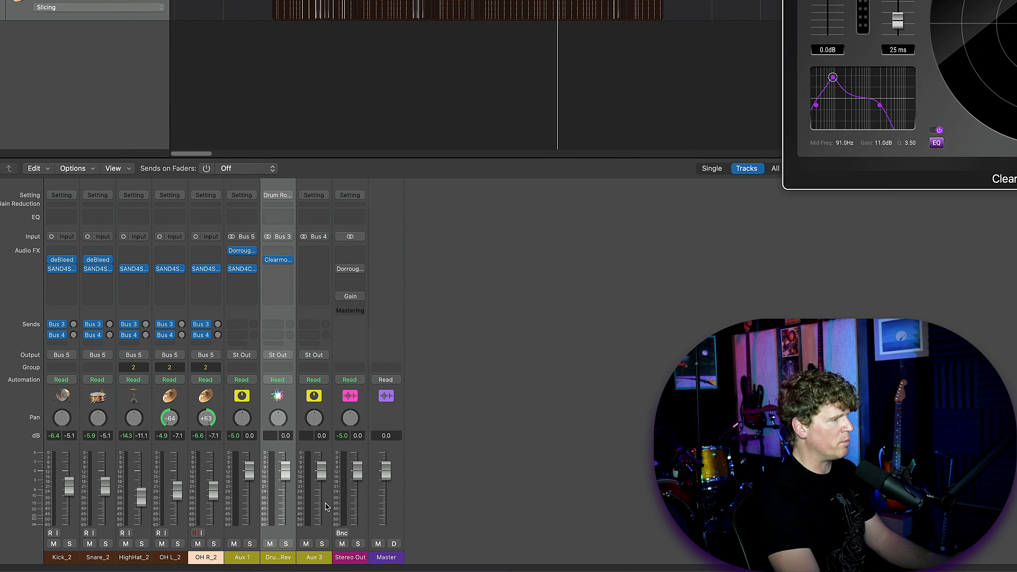
{"action": "left_click", "coordinate": [63, 559]}
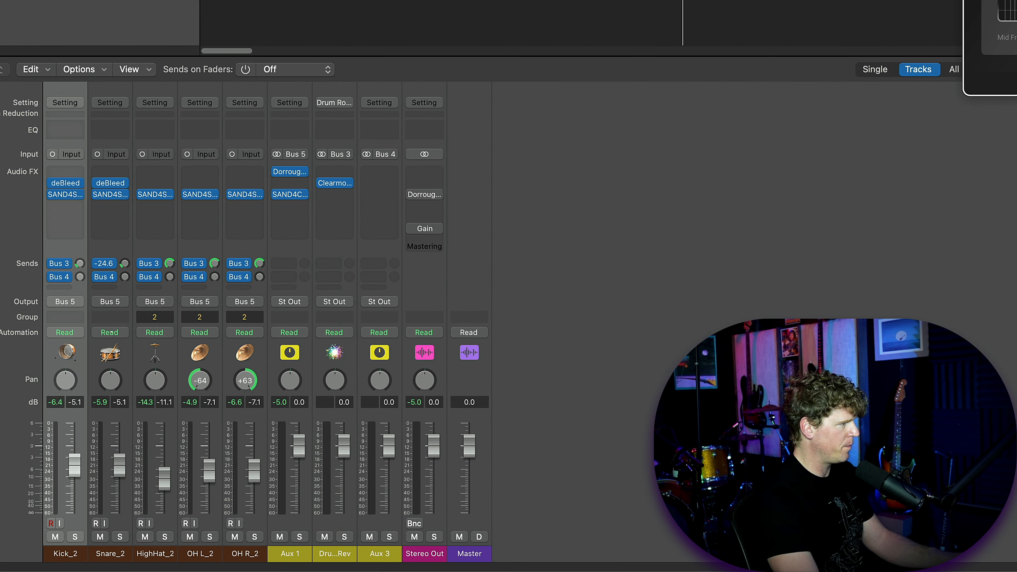
{"action": "left_click_drag", "start_coordinate": [170, 263], "coordinate": [170, 304]}
{"action": "left_click", "coordinate": [219, 271]}
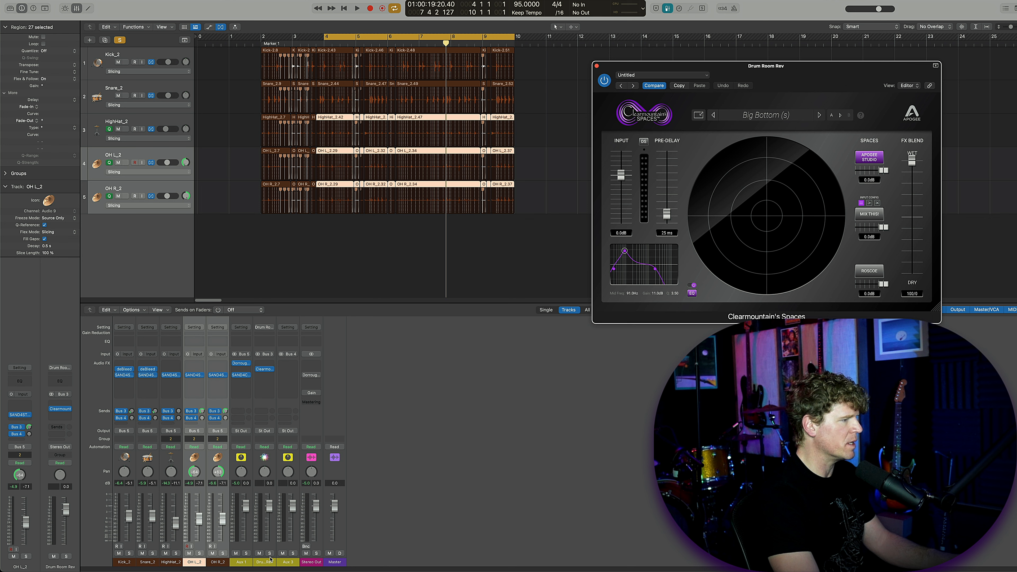
{"action": "left_click", "coordinate": [270, 553]}
{"action": "key", "text": "space"}
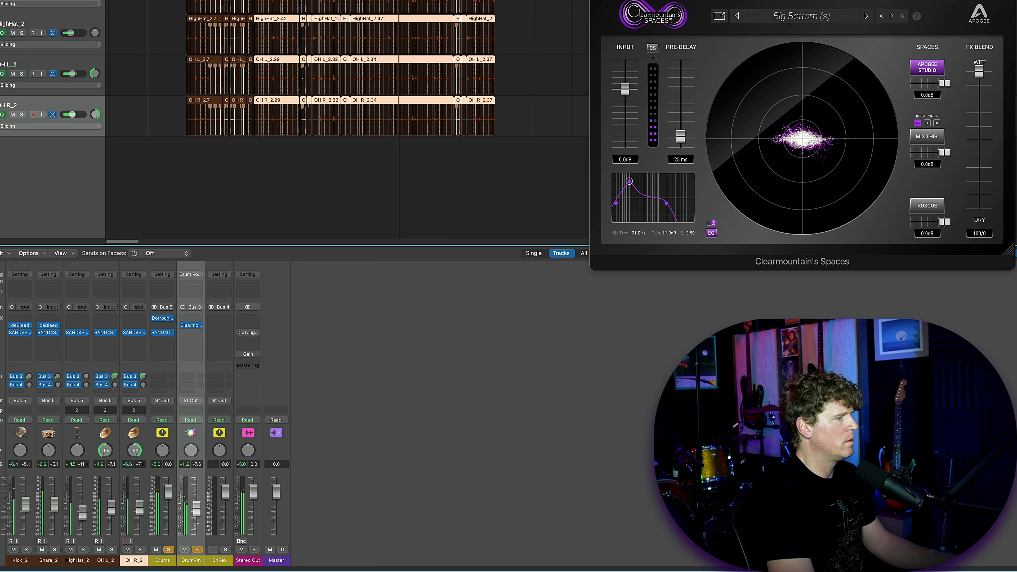
Step: Load the SnRev channel setting on the Bus 4 aux and inspect its Rev LX-24 and Pro-Q 3 plug-ins
{"action": "left_click", "coordinate": [223, 308]}
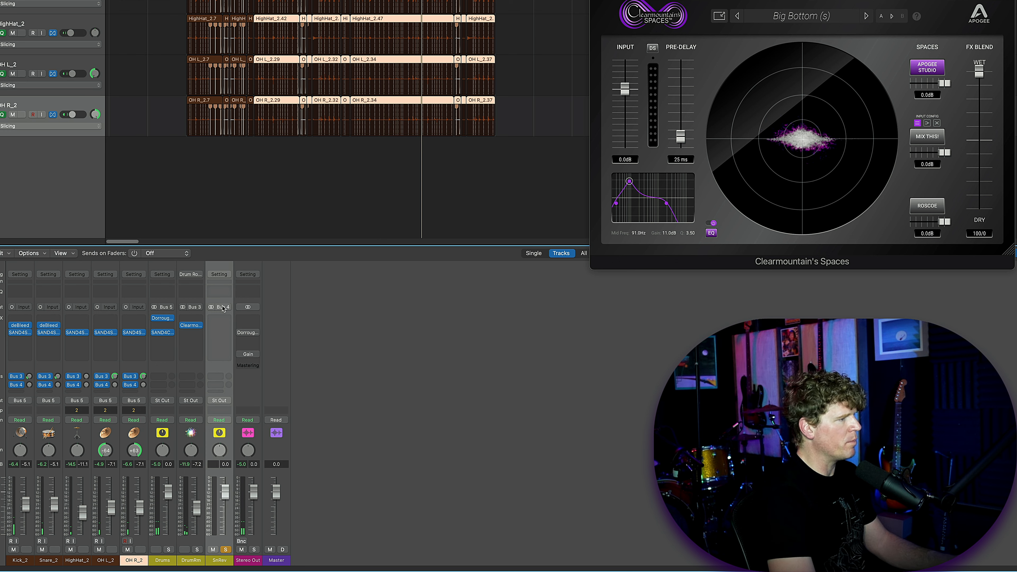
{"action": "left_click", "coordinate": [219, 275]}
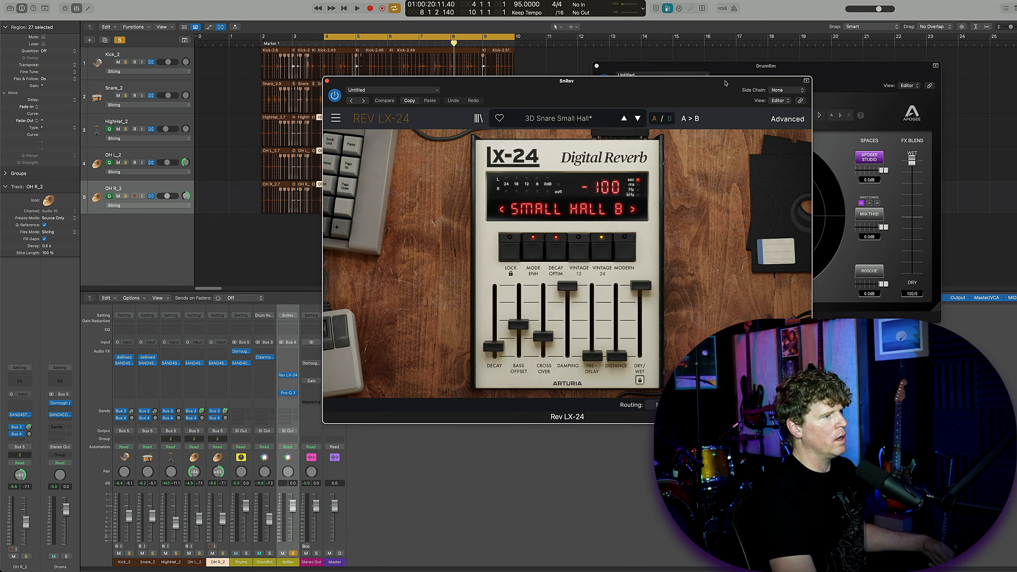
{"action": "left_click_drag", "start_coordinate": [727, 85], "coordinate": [819, 58]}
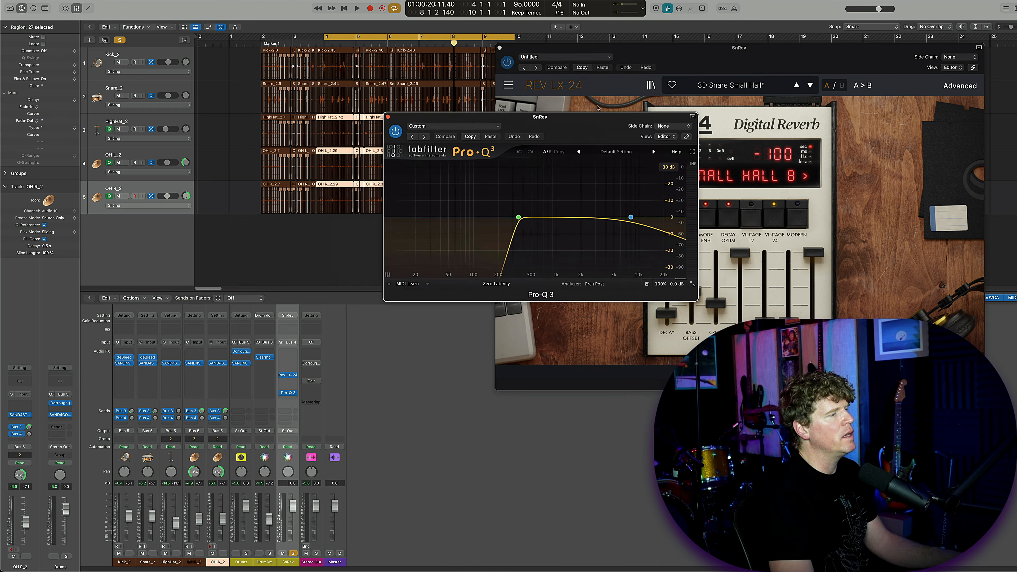
{"action": "mouse_move", "coordinate": [540, 161]}
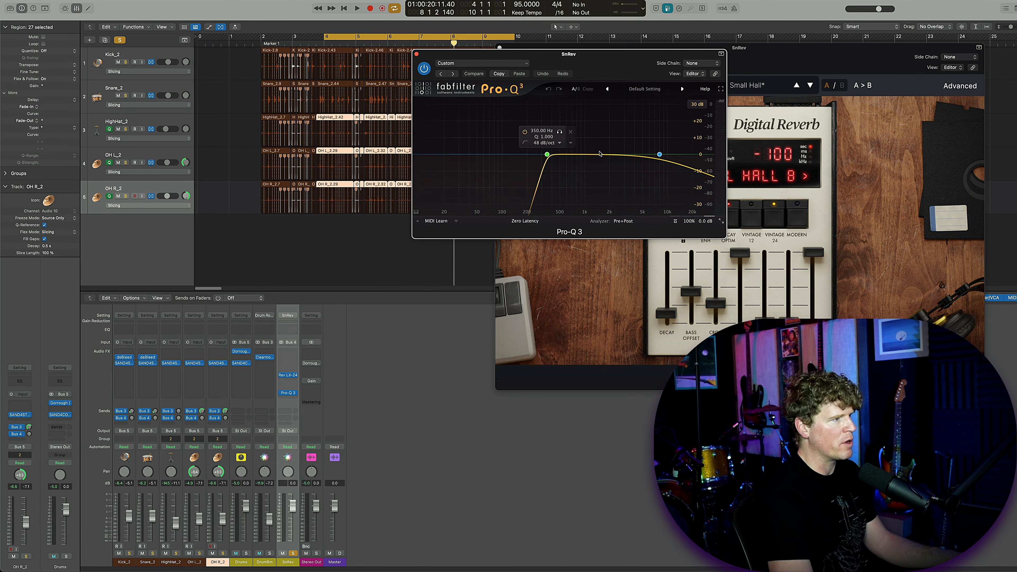
{"action": "mouse_move", "coordinate": [655, 150]}
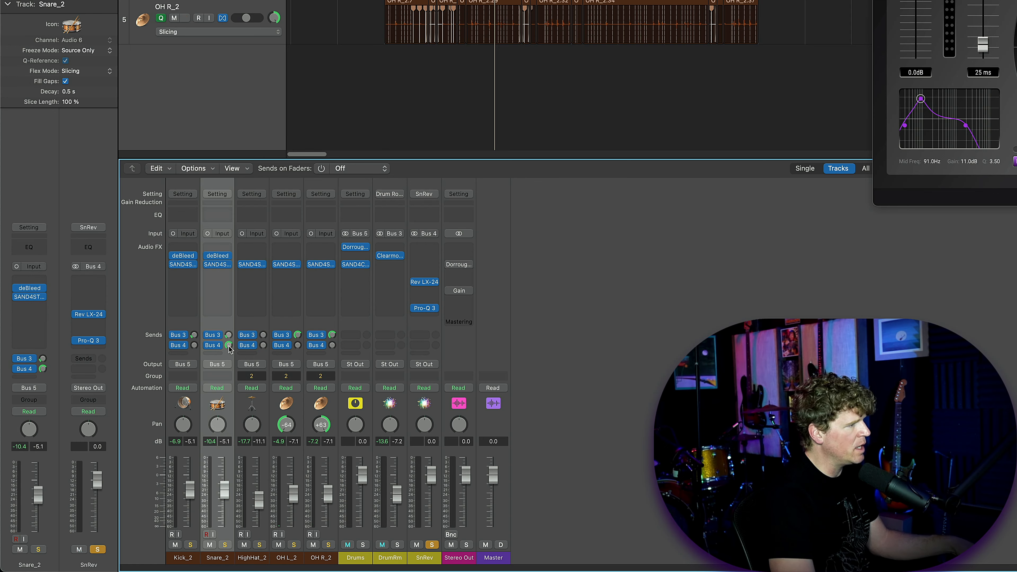
Step: Remove the Bus 4 sends from the kick, hi-hat and overhead tracks, keeping only the one on Snare_2
{"action": "left_click", "coordinate": [178, 562]}
{"action": "left_click_drag", "start_coordinate": [277, 558], "coordinate": [319, 555]}
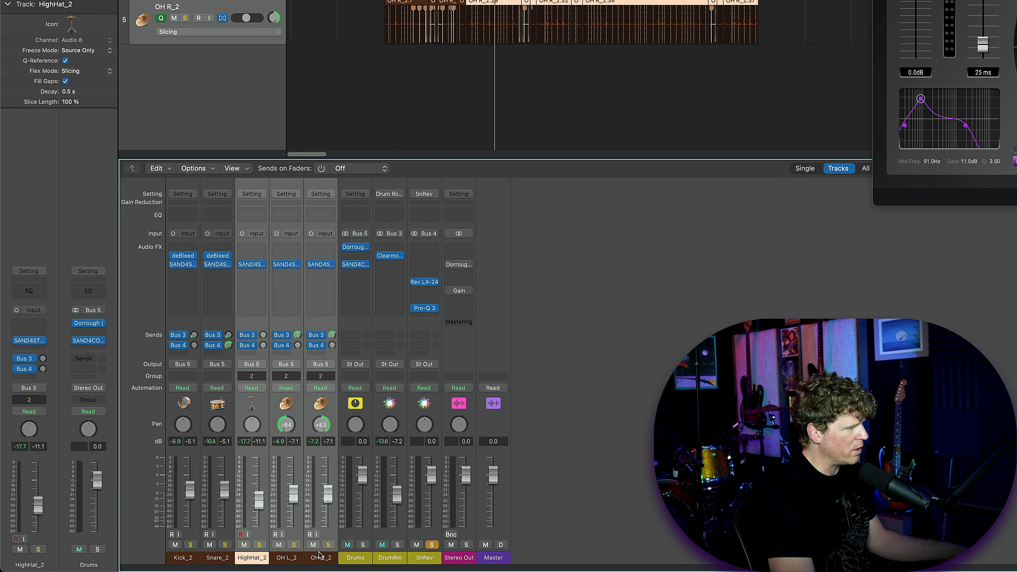
{"action": "left_click", "coordinate": [220, 527]}
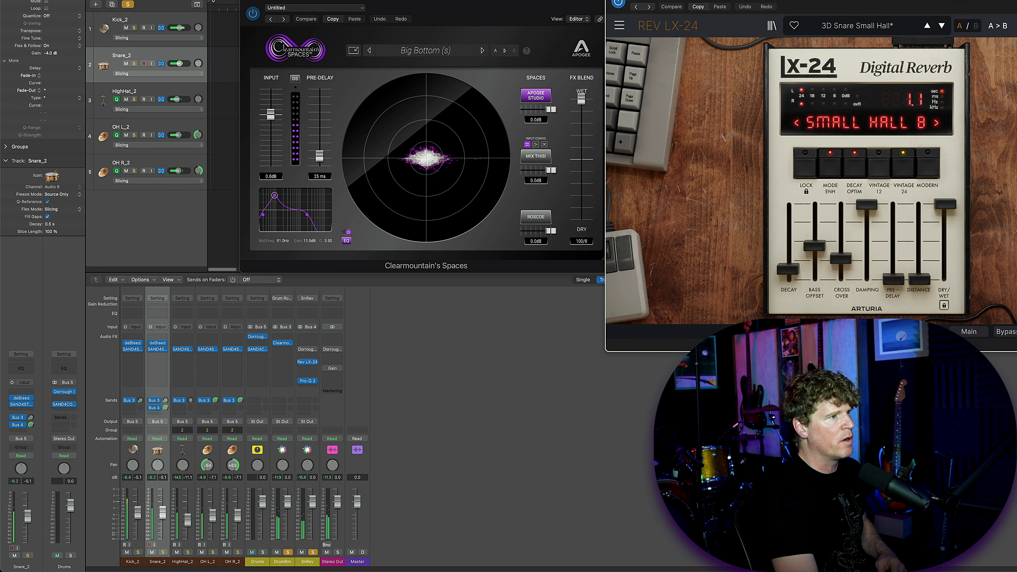
Step: Move the reverb windows aside, lower the DrumRm fader to -10.0 dB and close the Drums compressor window
{"action": "left_click_drag", "start_coordinate": [909, 0], "coordinate": [785, 7]}
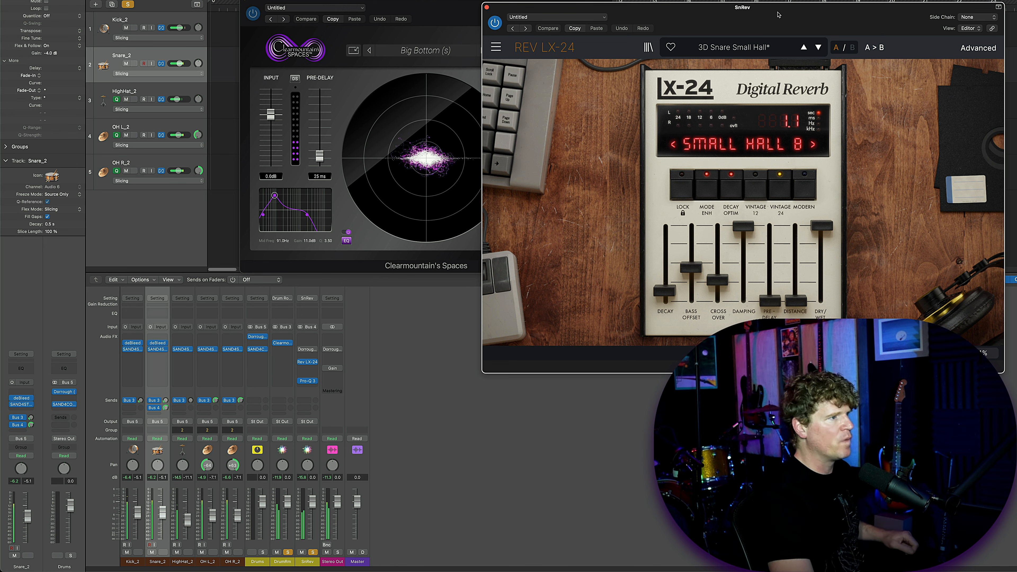
{"action": "left_click_drag", "start_coordinate": [781, 11], "coordinate": [833, 1]}
{"action": "left_click_drag", "start_coordinate": [456, 2], "coordinate": [417, 1]}
{"action": "left_click", "coordinate": [286, 515]}
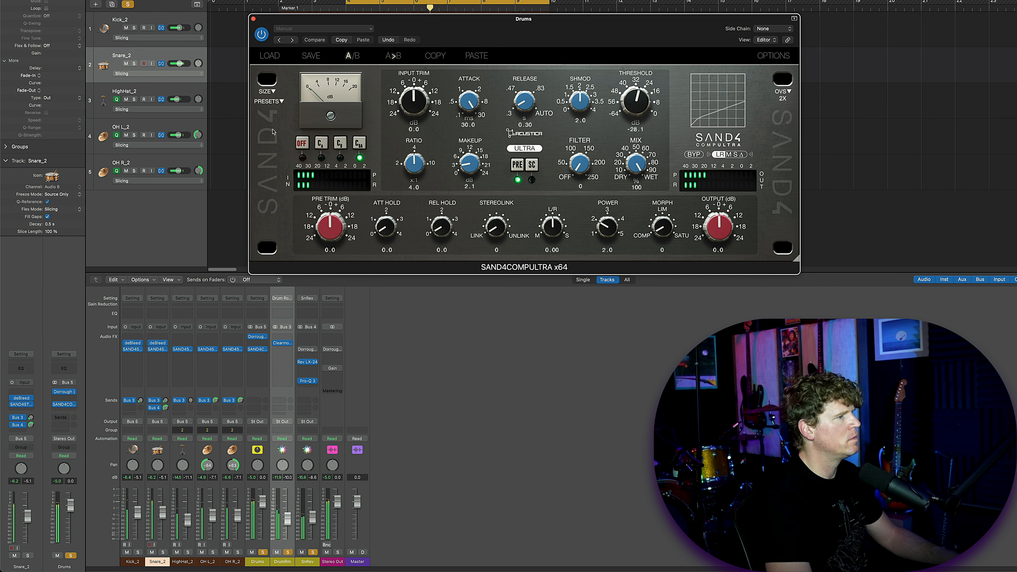
{"action": "left_click", "coordinate": [253, 19]}
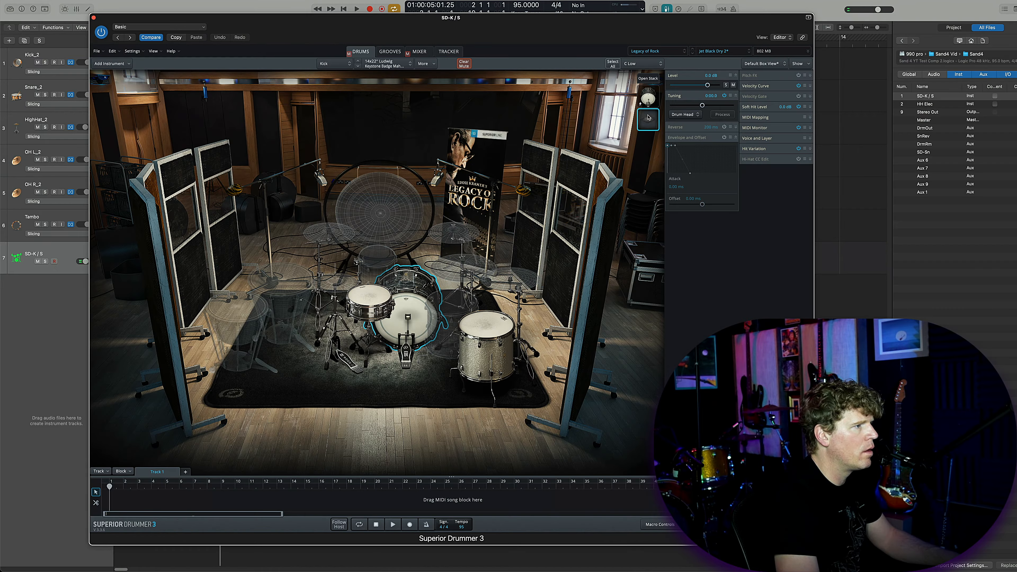
Step: Audition the Superior Drummer snare and raise the Cure amount of SubbassDoctor808 on the SD-K/S track
{"action": "left_click", "coordinate": [376, 298]}
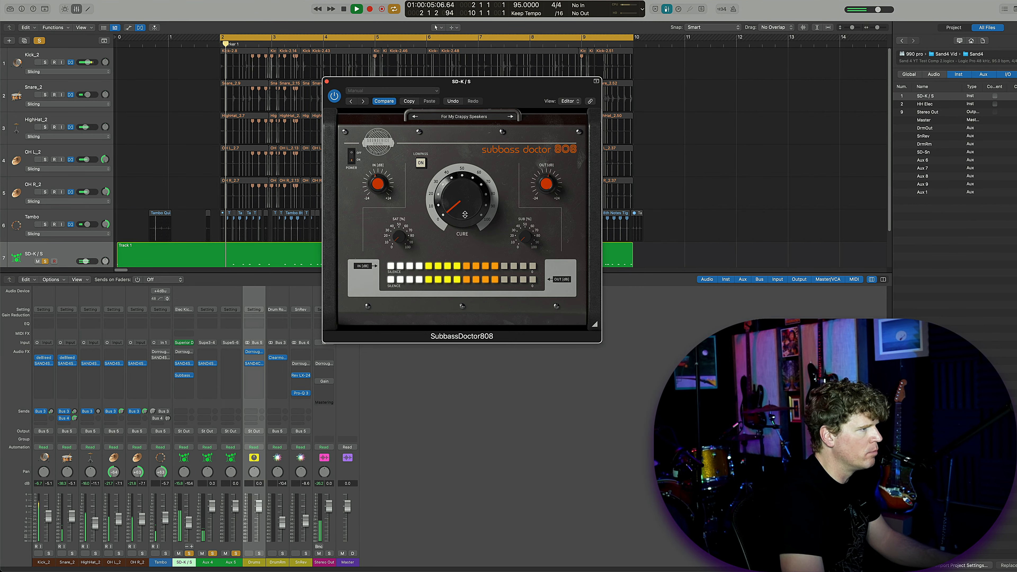
{"action": "left_click_drag", "start_coordinate": [465, 214], "coordinate": [464, 156]}
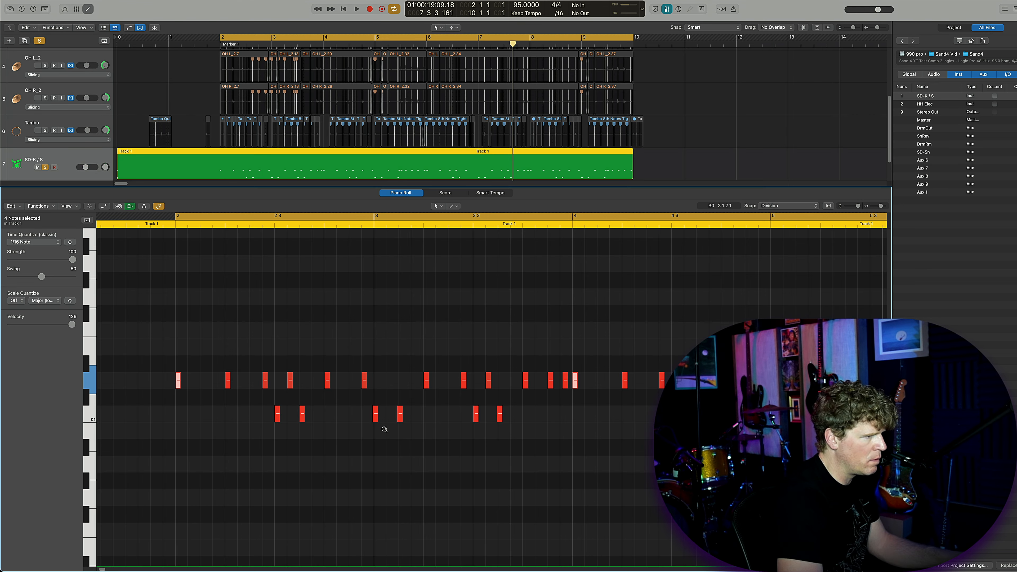
Step: Transpose the four selected MIDI notes of the SD-K/S region upward in semitone steps
{"action": "key", "text": "alt+Up"}
{"action": "key", "text": "alt+Up"}
{"action": "key", "text": "alt+Up"}
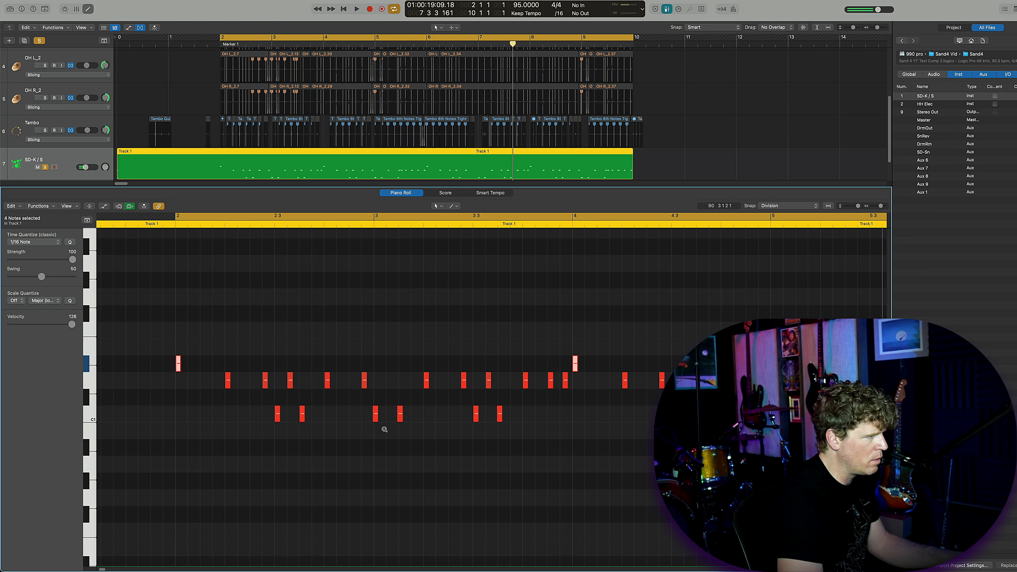
{"action": "scroll", "coordinate": [411, 434], "scroll_direction": "down", "scroll_amount": 1}
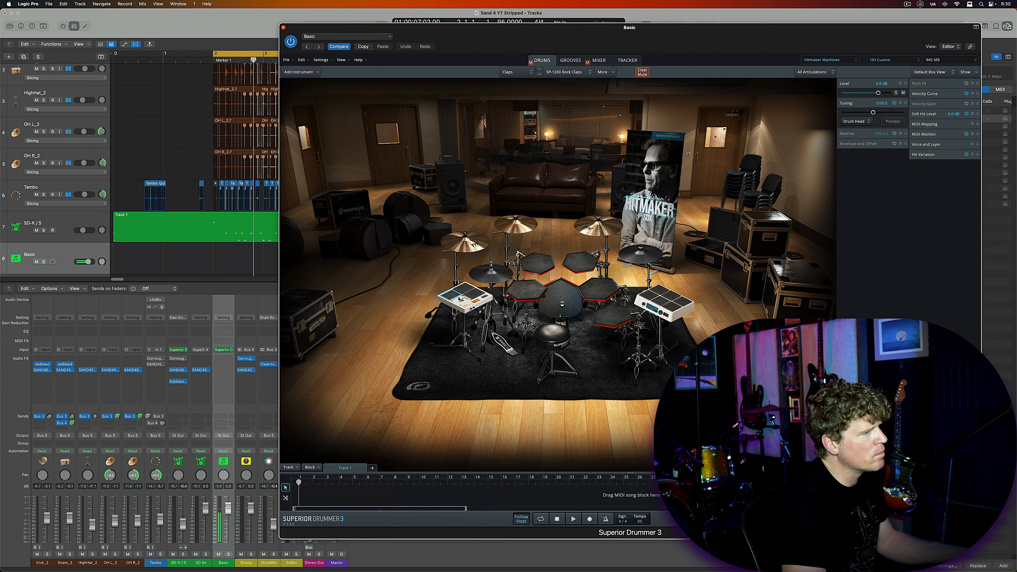
Step: Audition several pads of the Hitmaker Machines kit in the second Superior Drummer instance
{"action": "left_click", "coordinate": [661, 305]}
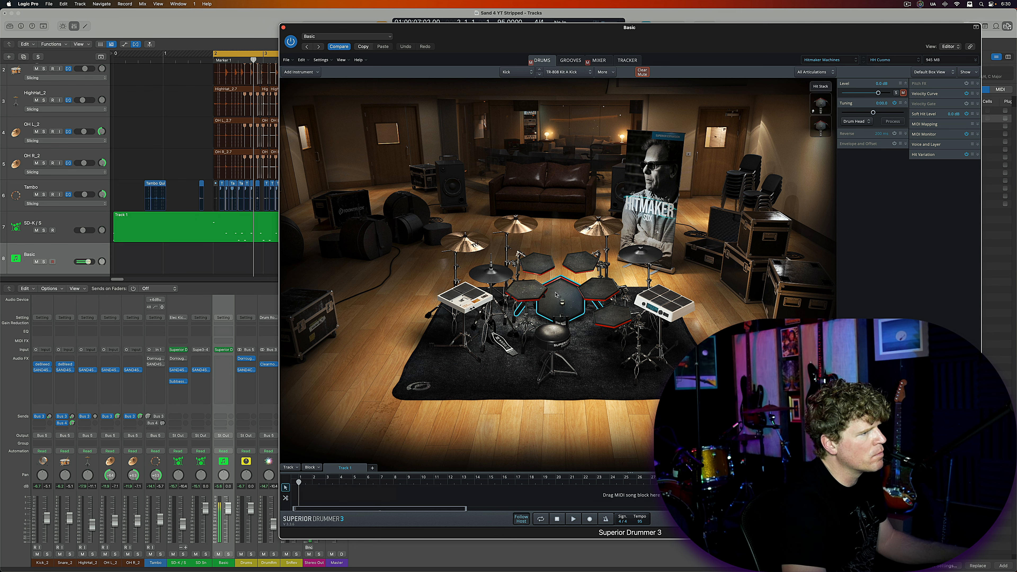
{"action": "left_click", "coordinate": [611, 316]}
{"action": "left_click", "coordinate": [500, 280]}
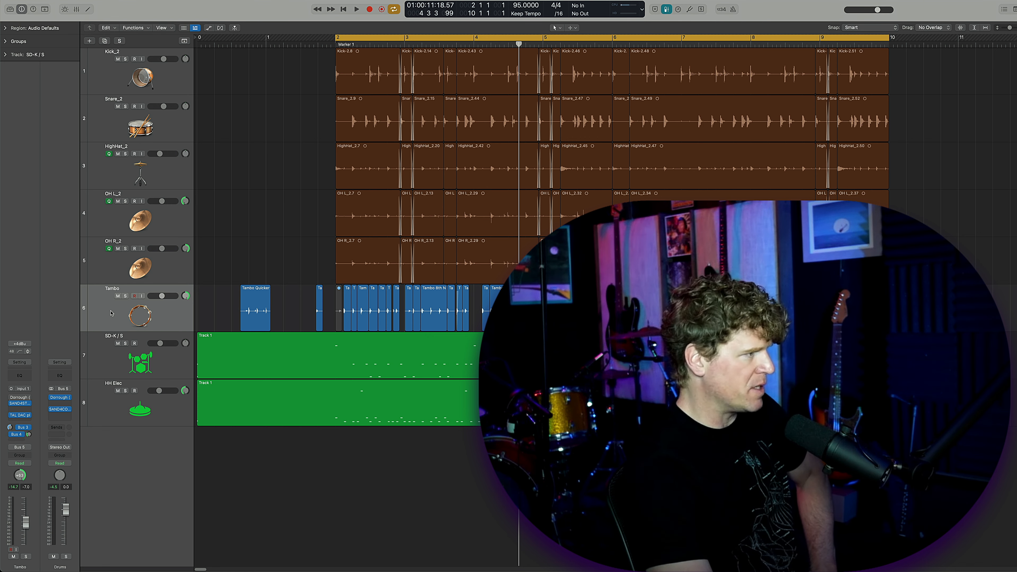
Step: Select the Tambo track with its regions and examine them along the timeline
{"action": "left_click", "coordinate": [103, 327]}
{"action": "key", "text": "z"}
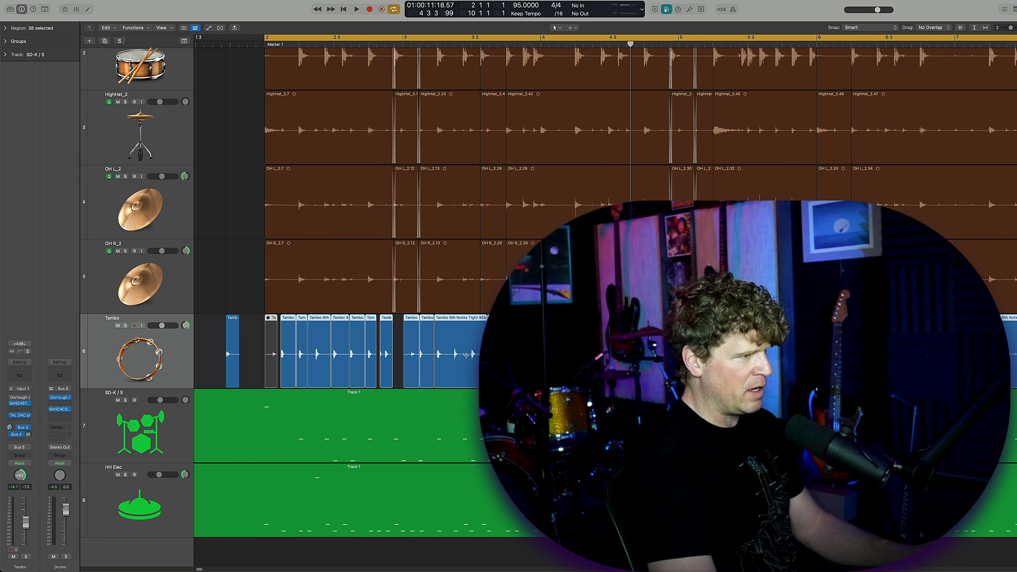
{"action": "scroll", "coordinate": [466, 355], "scroll_direction": "right", "scroll_amount": 3}
{"action": "scroll", "coordinate": [469, 353], "scroll_direction": "right", "scroll_amount": 1}
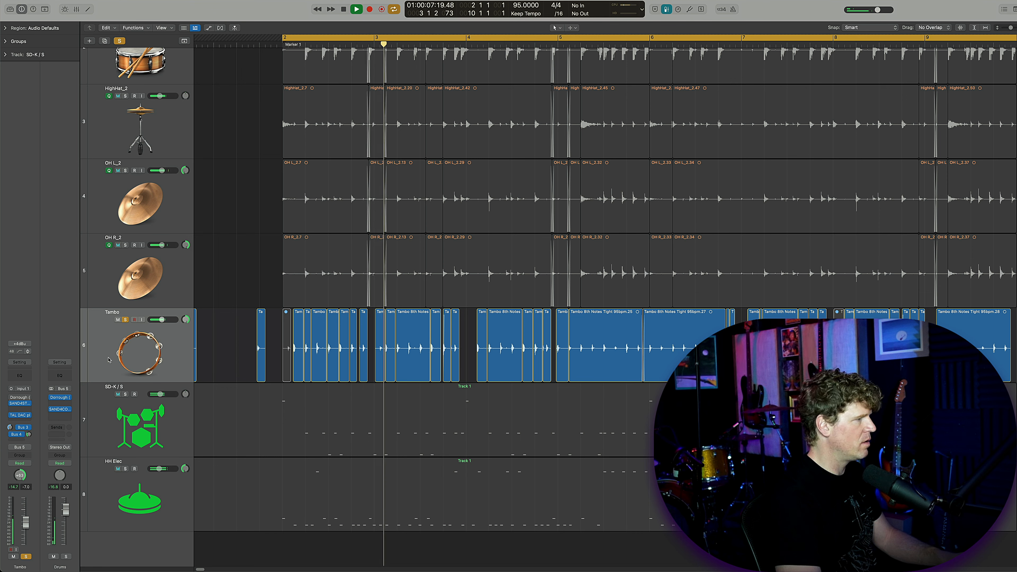
Step: Show the Tambo track's SAND4 channel strip and TAL-DAC plug-ins and arrange their windows apart
{"action": "key", "text": "v"}
{"action": "left_click_drag", "start_coordinate": [504, 43], "coordinate": [490, 33]}
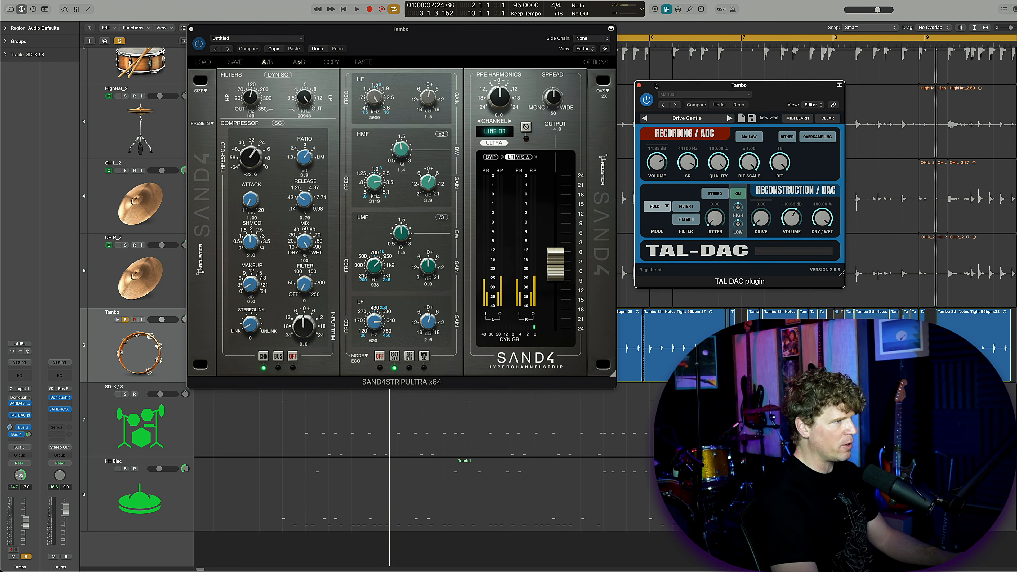
Step: Compare the soloed tambourine with the TAL-DAC plug-in switched off and on during playback beside the SAND4 strip
{"action": "mouse_move", "coordinate": [655, 89]}
{"action": "left_mouse_down"}
{"action": "mouse_move", "coordinate": [639, 69]}
{"action": "mouse_move", "coordinate": [650, 71]}
{"action": "left_mouse_up"}
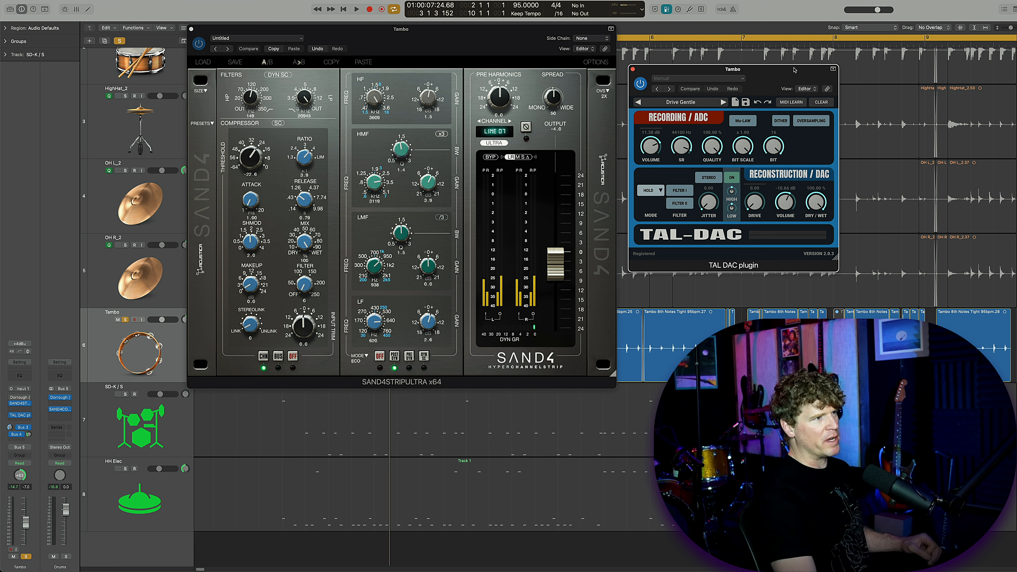
{"action": "left_click_drag", "start_coordinate": [794, 70], "coordinate": [765, 29]}
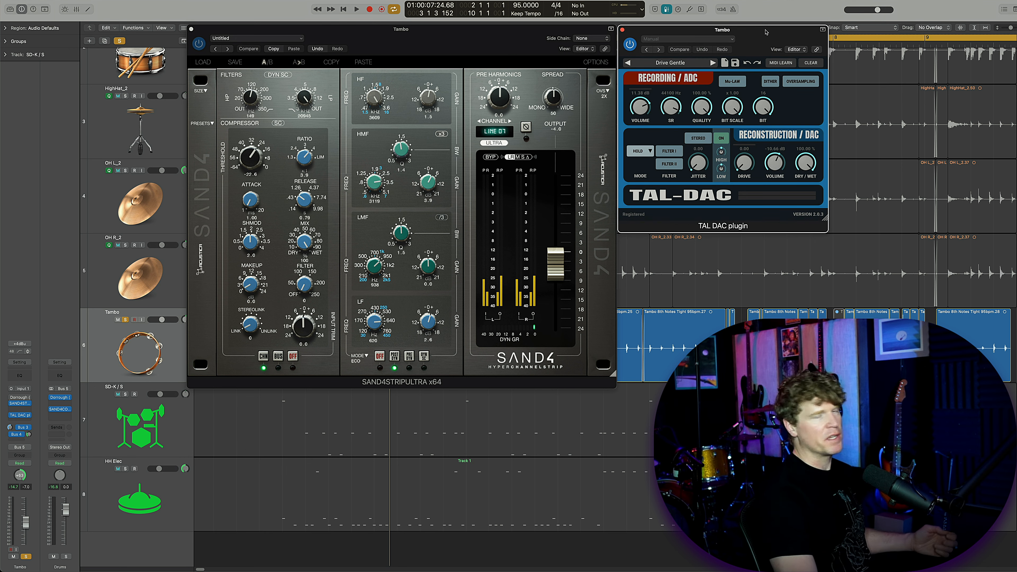
{"action": "mouse_move", "coordinate": [471, 46]}
{"action": "left_mouse_down"}
{"action": "mouse_move", "coordinate": [461, 55]}
{"action": "mouse_move", "coordinate": [463, 35]}
{"action": "left_mouse_up"}
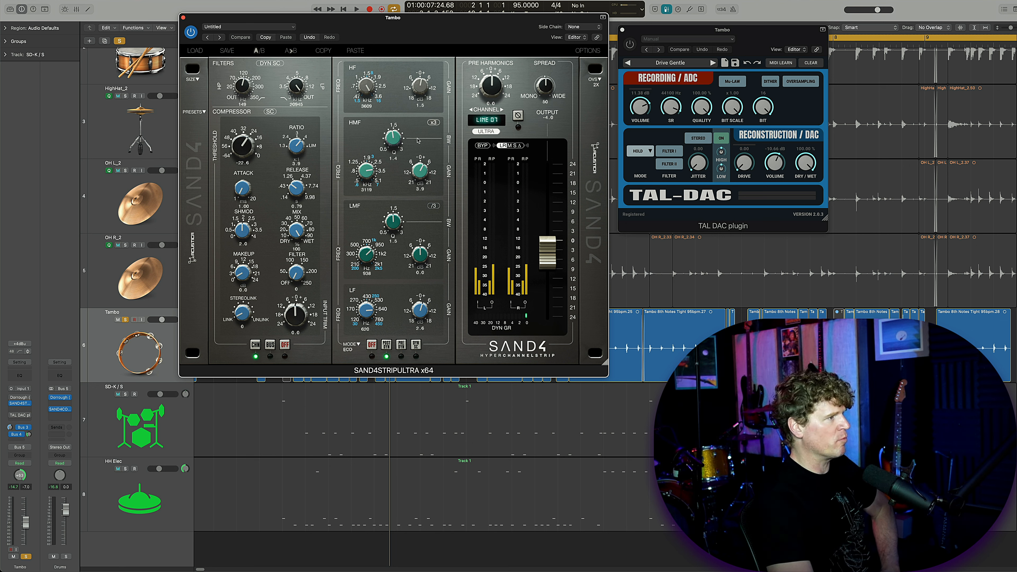
{"action": "key", "text": "space"}
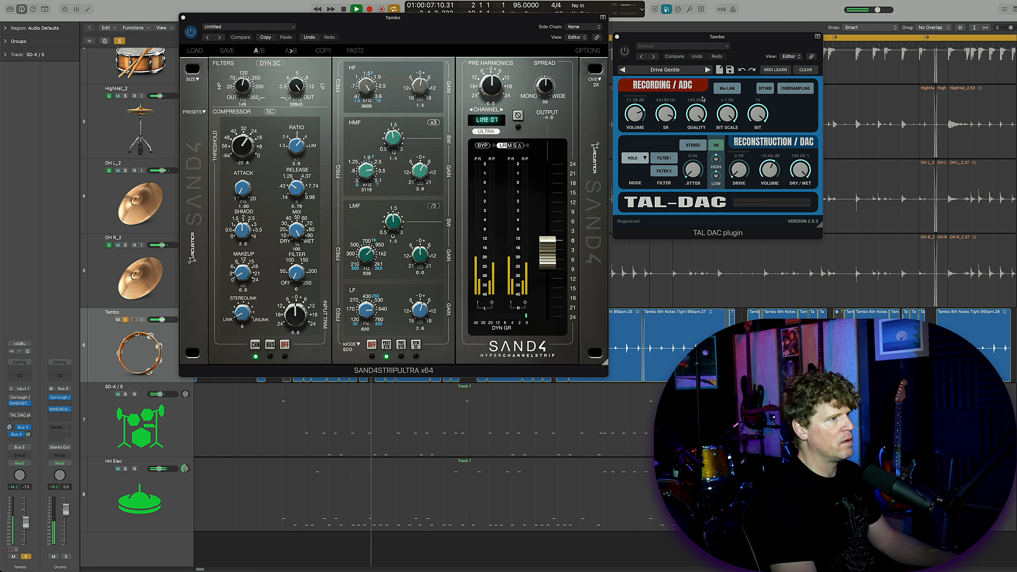
{"action": "key", "text": "space"}
{"action": "left_click", "coordinate": [624, 52]}
{"action": "key", "text": "space"}
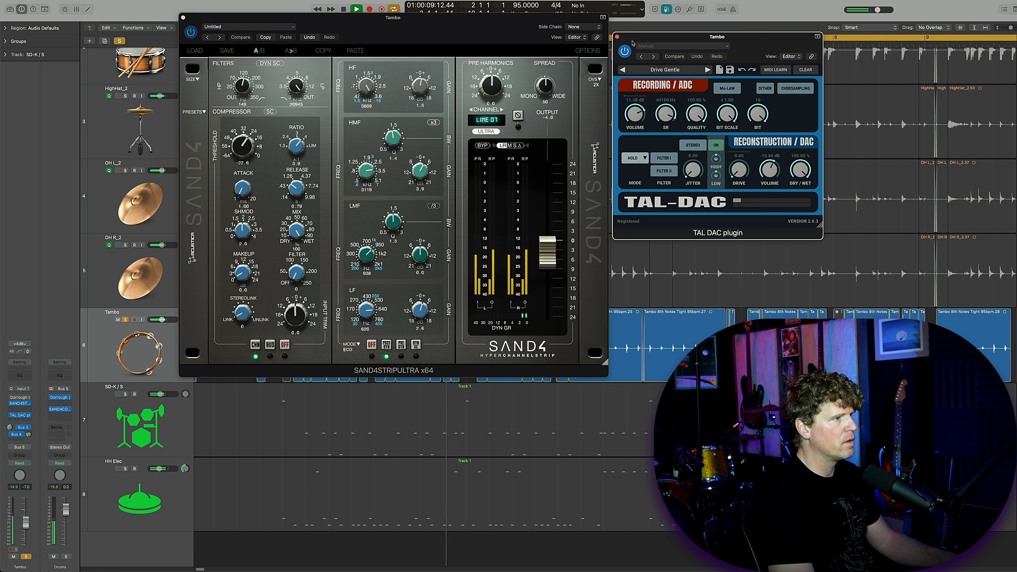
{"action": "key", "text": "space"}
{"action": "left_click_drag", "start_coordinate": [630, 38], "coordinate": [628, 21]}
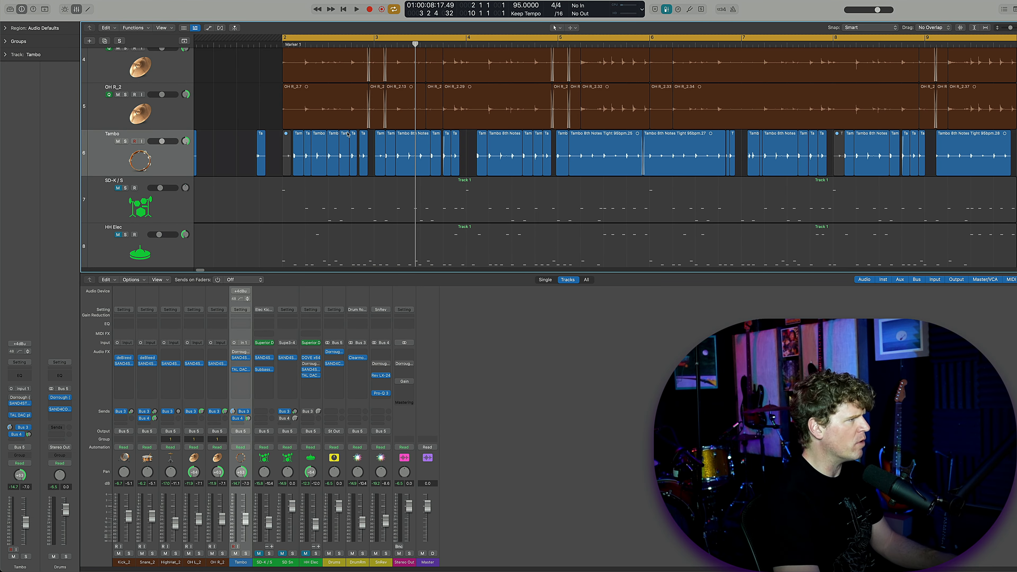
Step: Play back the drums with the tambourine, stop playback, solo and select the SD-K/S track, and show the mixer
{"action": "key", "text": "space"}
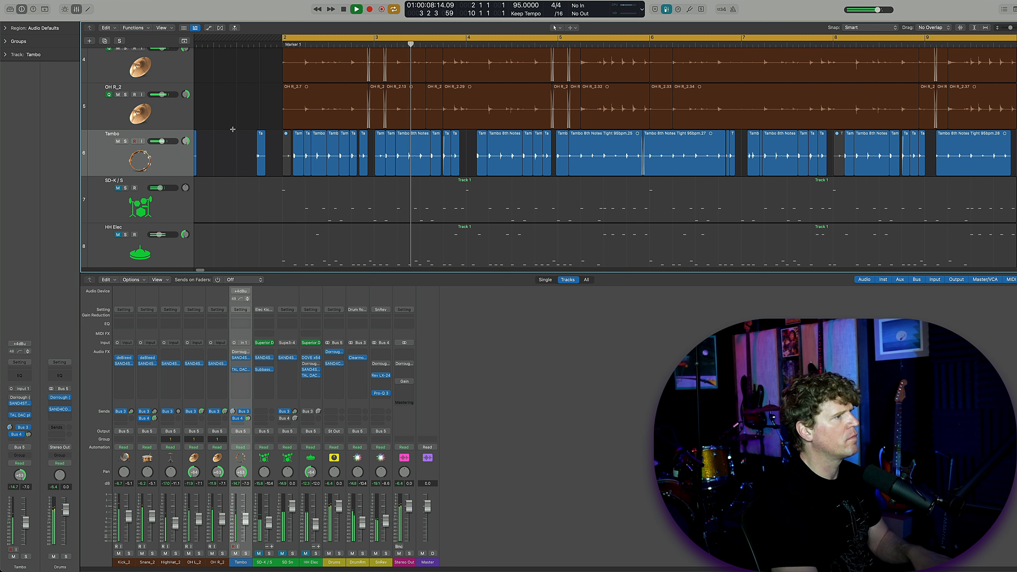
{"action": "key", "text": "space"}
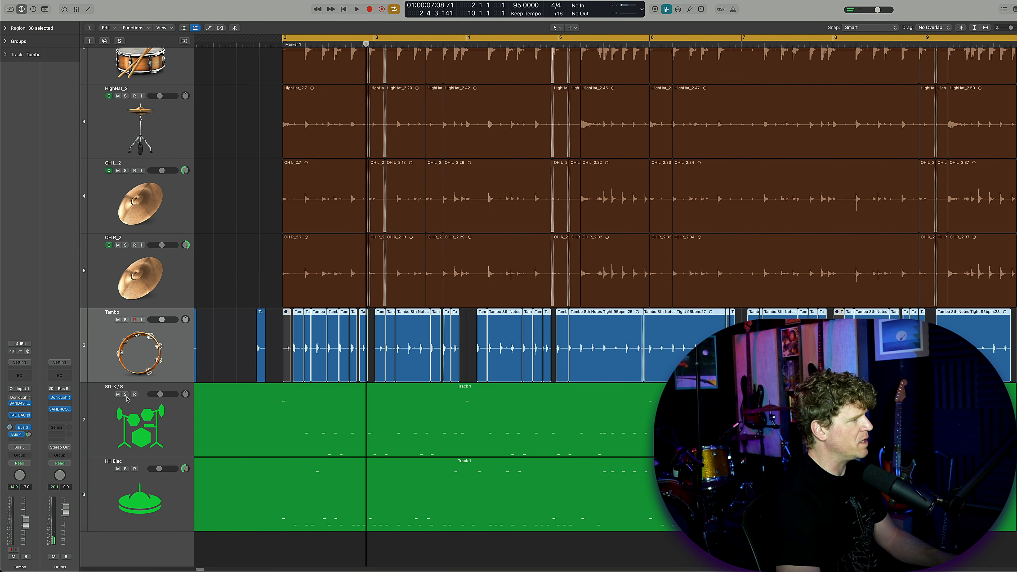
{"action": "left_click", "coordinate": [125, 396]}
{"action": "left_click", "coordinate": [105, 396]}
{"action": "key", "text": "x"}
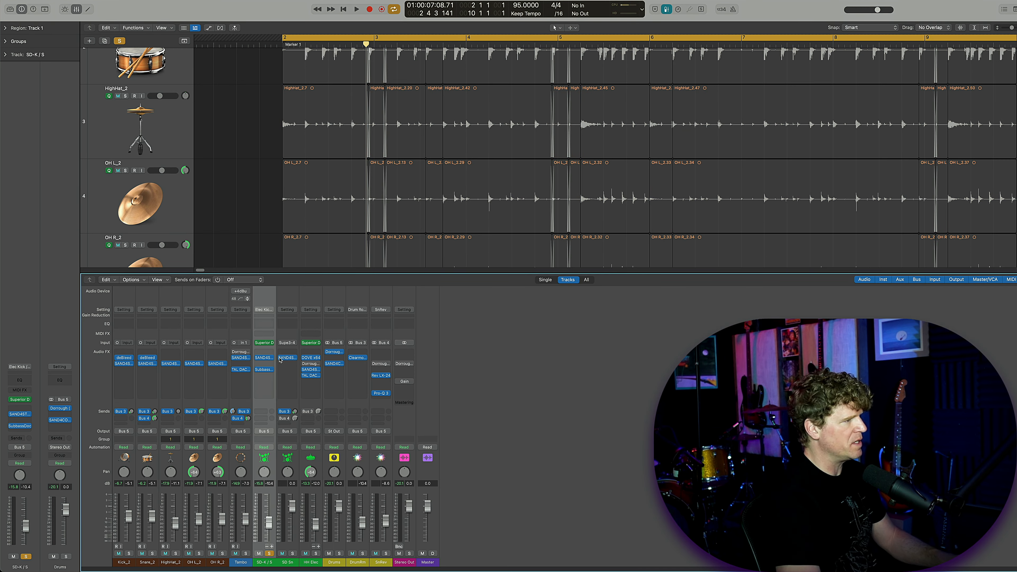
Step: Open the HH Elec track's Superior Drummer instance and examine the hi-hat audio in its Tracker
{"action": "left_click", "coordinate": [279, 343]}
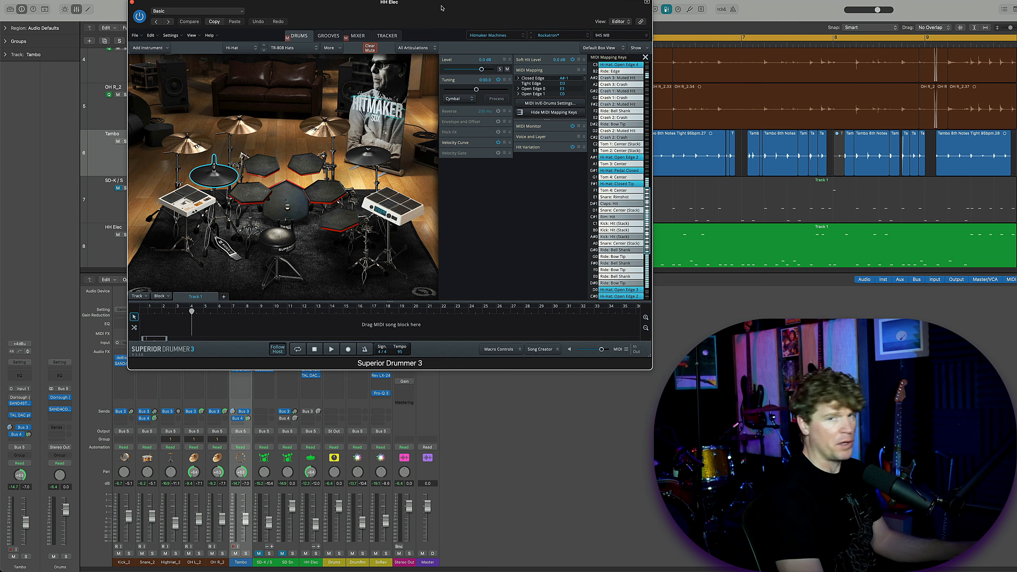
{"action": "left_click_drag", "start_coordinate": [440, 6], "coordinate": [439, 2]}
{"action": "left_click", "coordinate": [384, 34]}
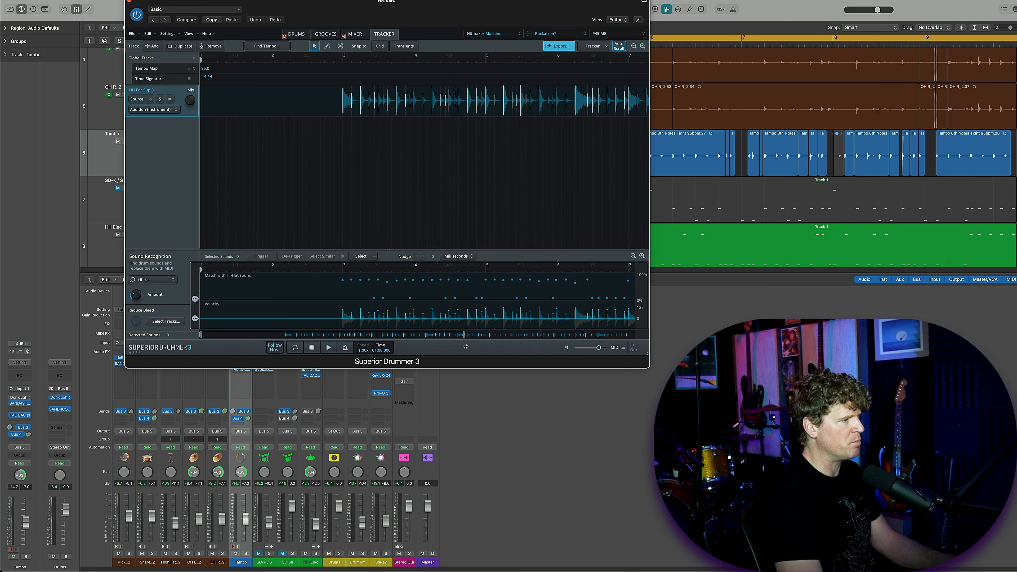
{"action": "left_click_drag", "start_coordinate": [445, 7], "coordinate": [469, 18]}
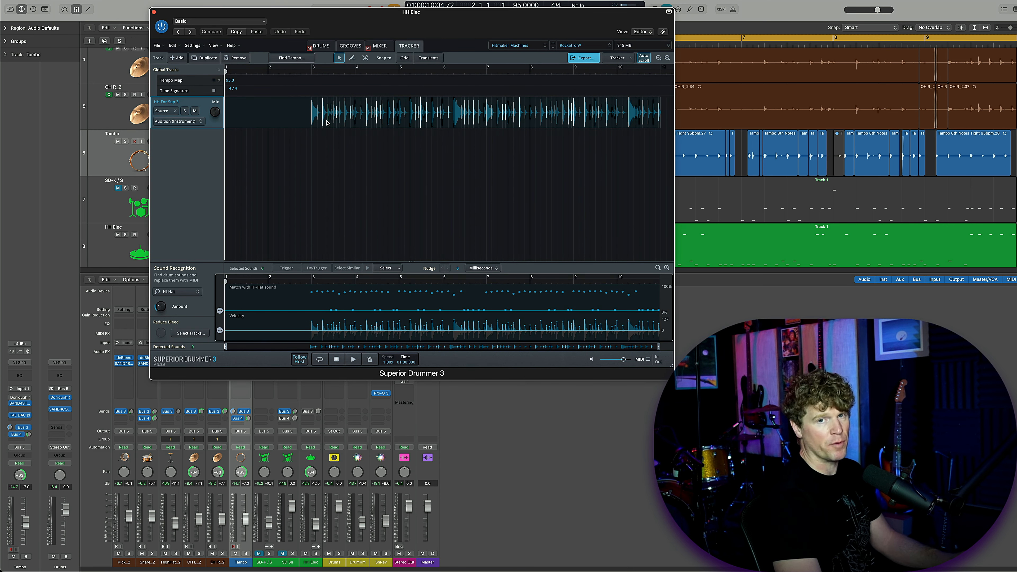
{"action": "left_click_drag", "start_coordinate": [431, 12], "coordinate": [463, 21]}
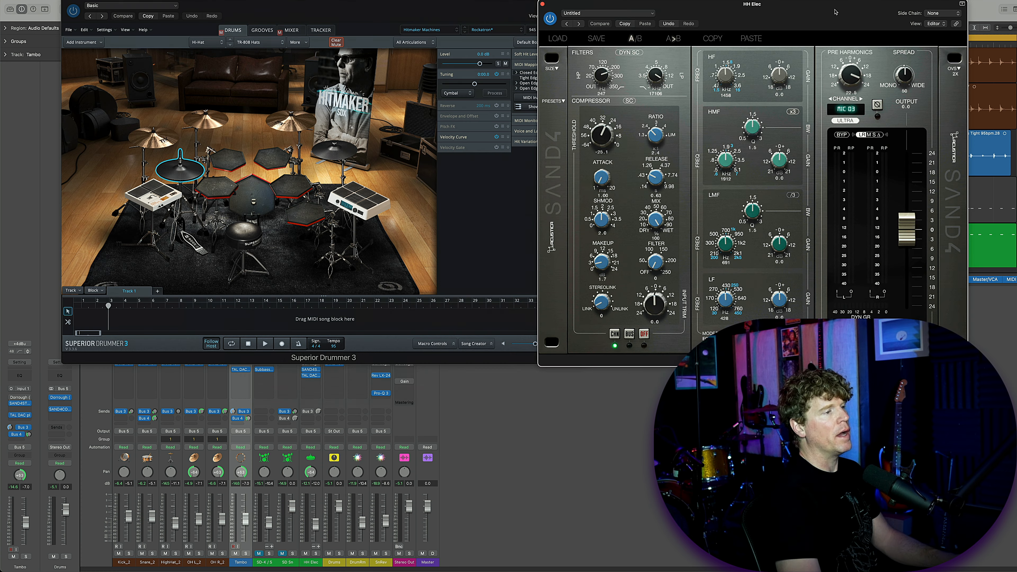
Step: Review the SAND4 preamp channel list on HH Elec, keeping Mic 3, and hide the plug-in windows
{"action": "left_click_drag", "start_coordinate": [837, 16], "coordinate": [794, 9]}
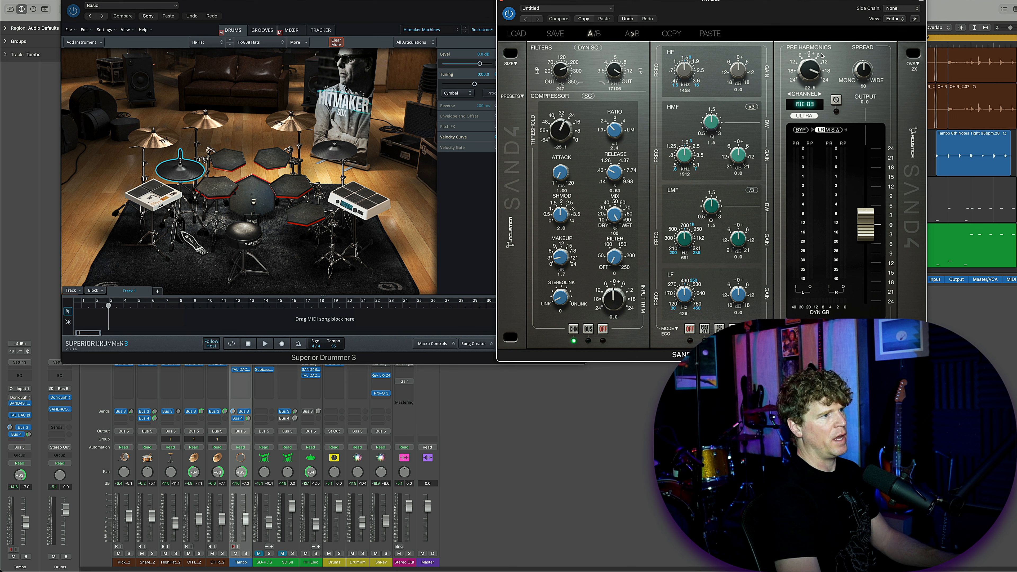
{"action": "left_click", "coordinate": [807, 106]}
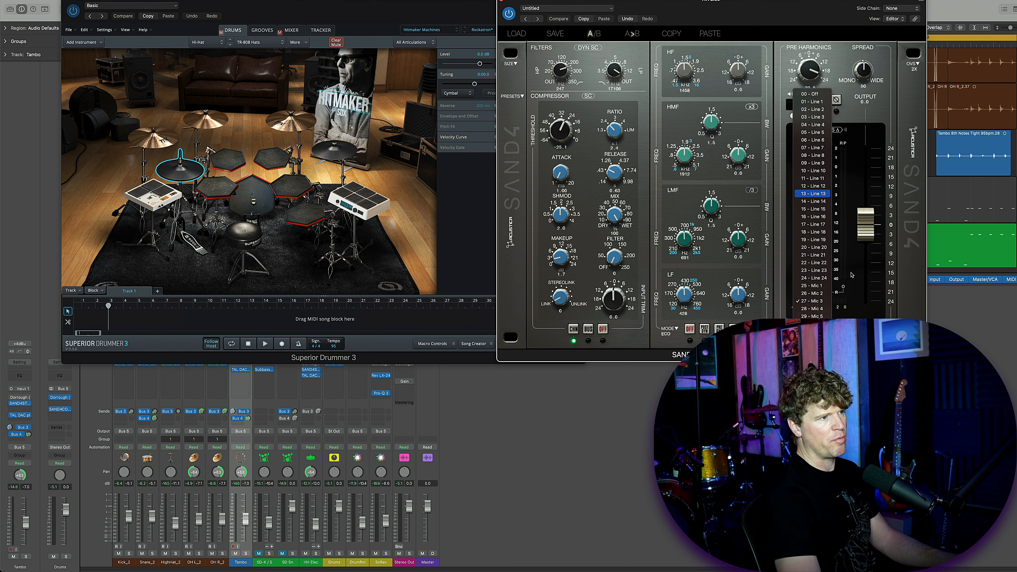
{"action": "left_click", "coordinate": [811, 300]}
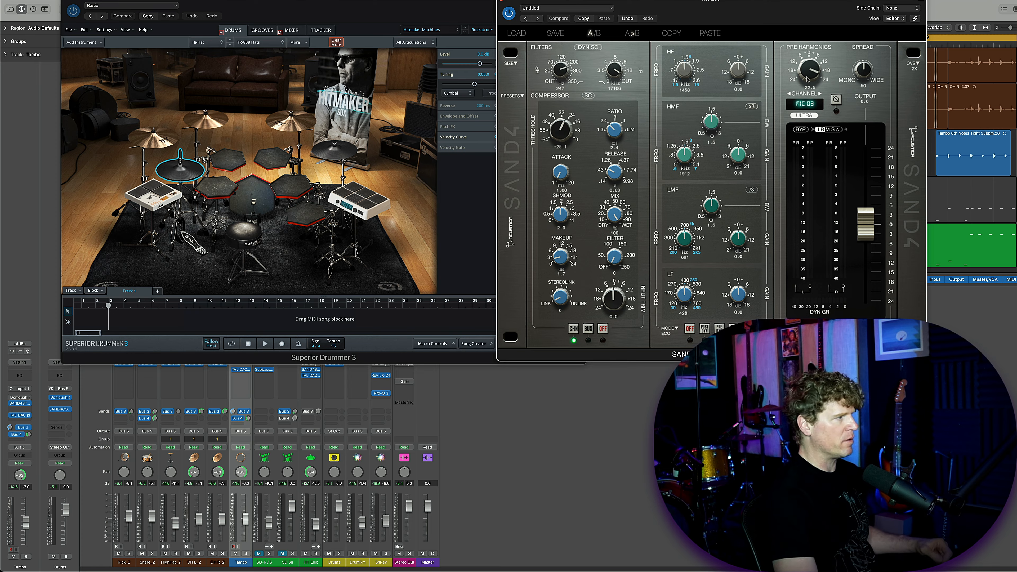
{"action": "left_click_drag", "start_coordinate": [371, 7], "coordinate": [318, 7]}
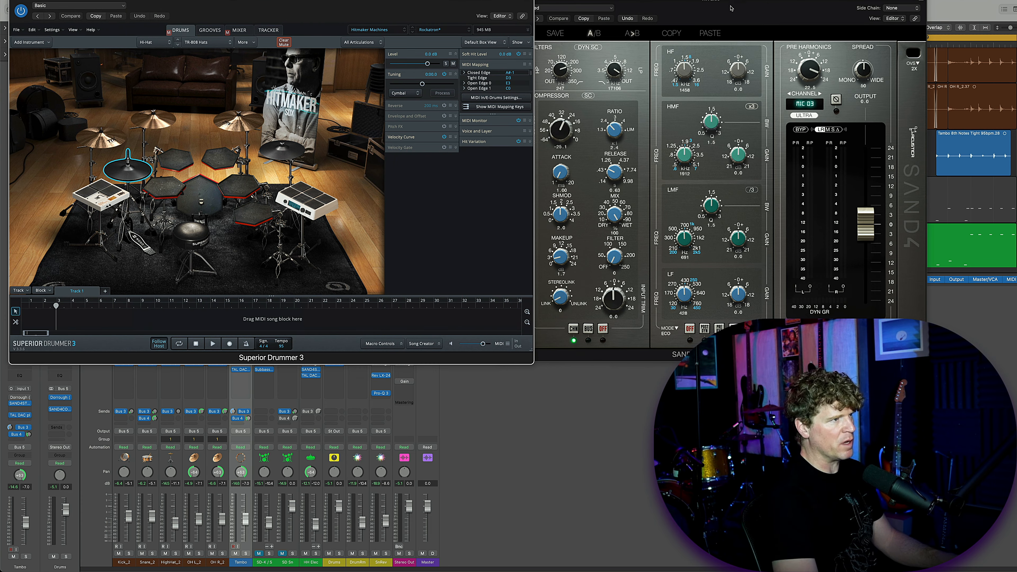
{"action": "left_click_drag", "start_coordinate": [731, 8], "coordinate": [697, 6]}
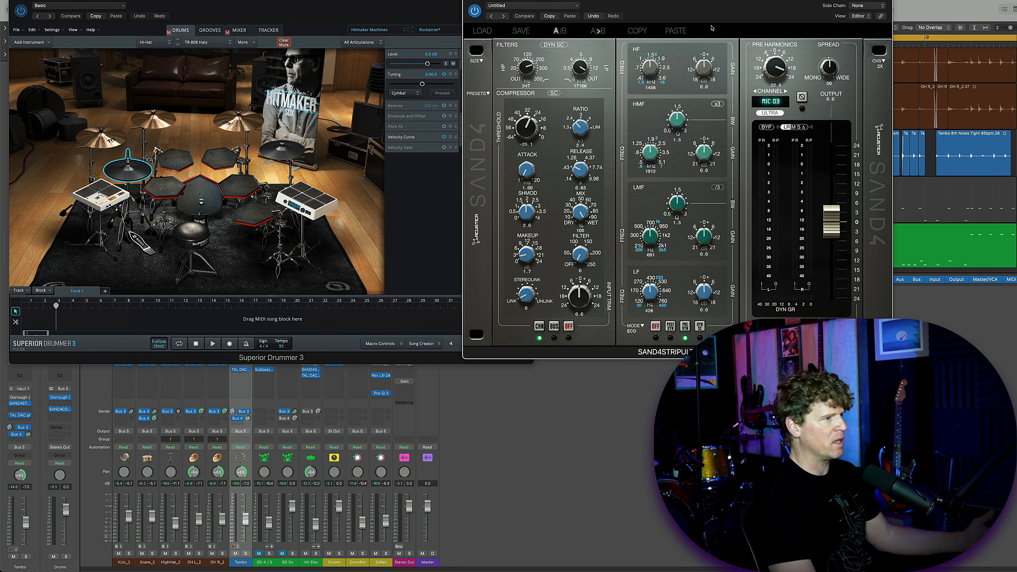
{"action": "key", "text": "v"}
Step: Open the SD-K/S Superior Drummer Tracker, close its Export MIDI view, and play the kick and snare source tracks
{"action": "scroll", "coordinate": [390, 168], "scroll_direction": "down", "scroll_amount": 3}
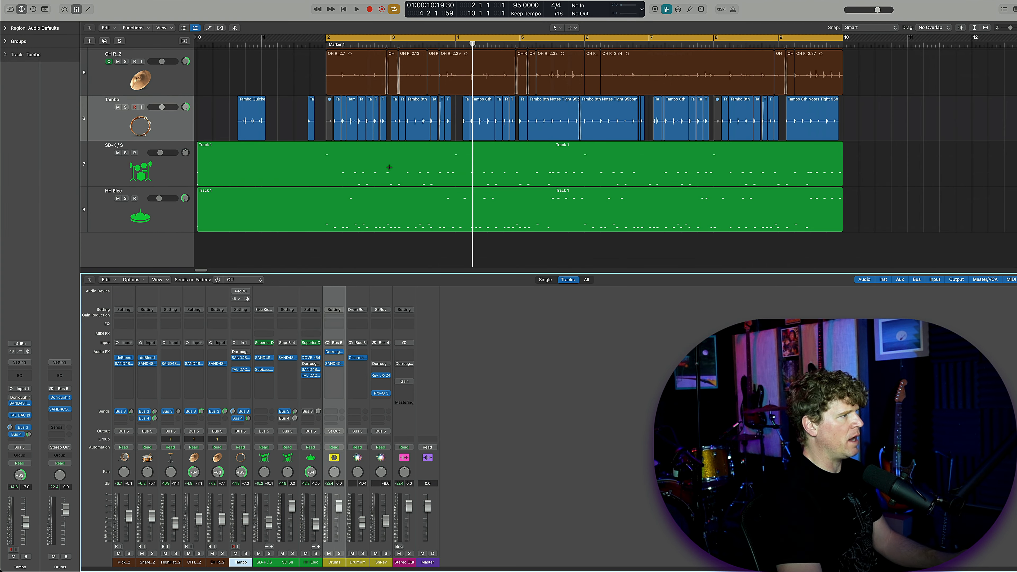
{"action": "scroll", "coordinate": [387, 177], "scroll_direction": "up", "scroll_amount": 1}
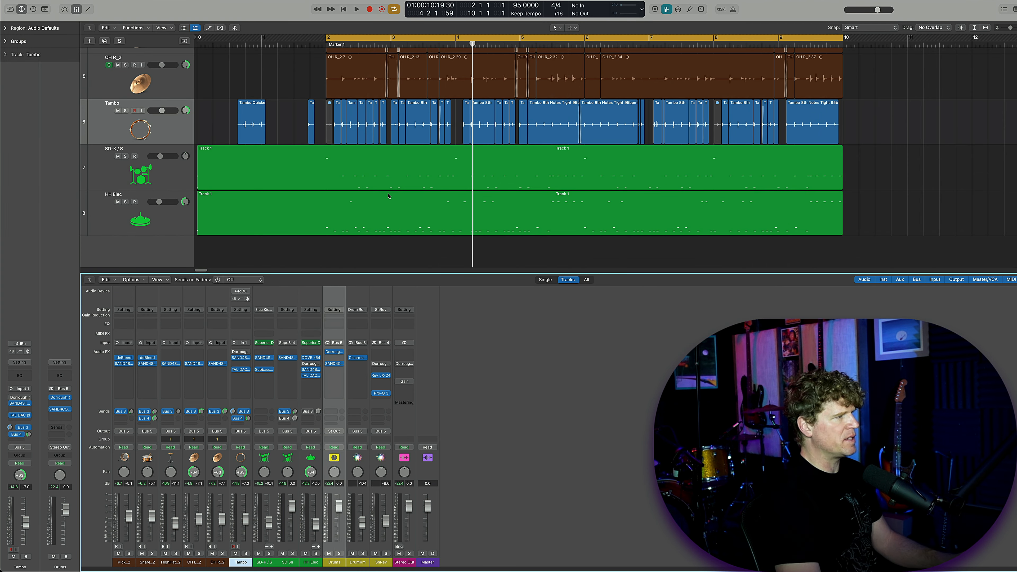
{"action": "left_click", "coordinate": [265, 344]}
{"action": "left_click", "coordinate": [315, 40]}
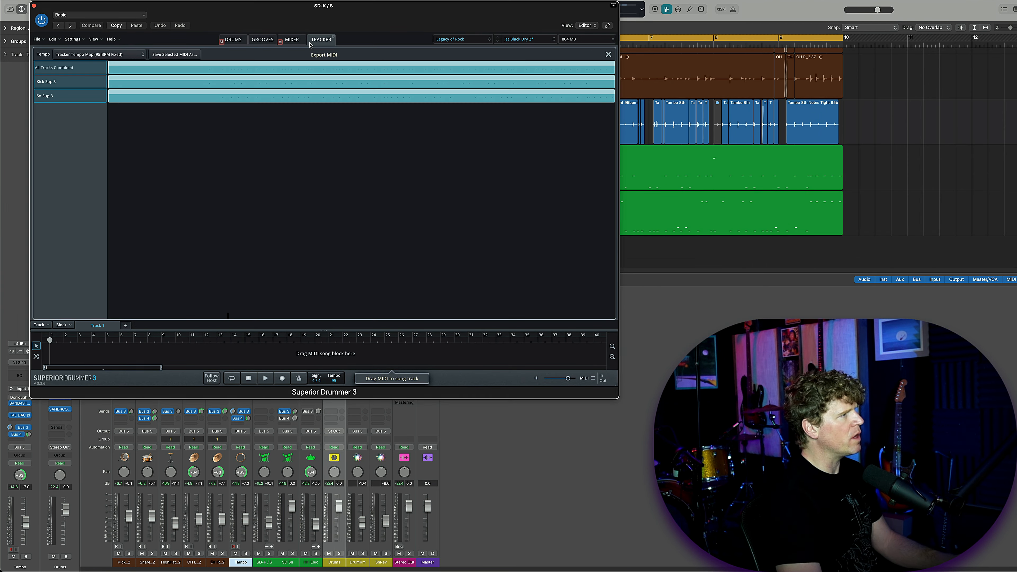
{"action": "left_click", "coordinate": [608, 55]}
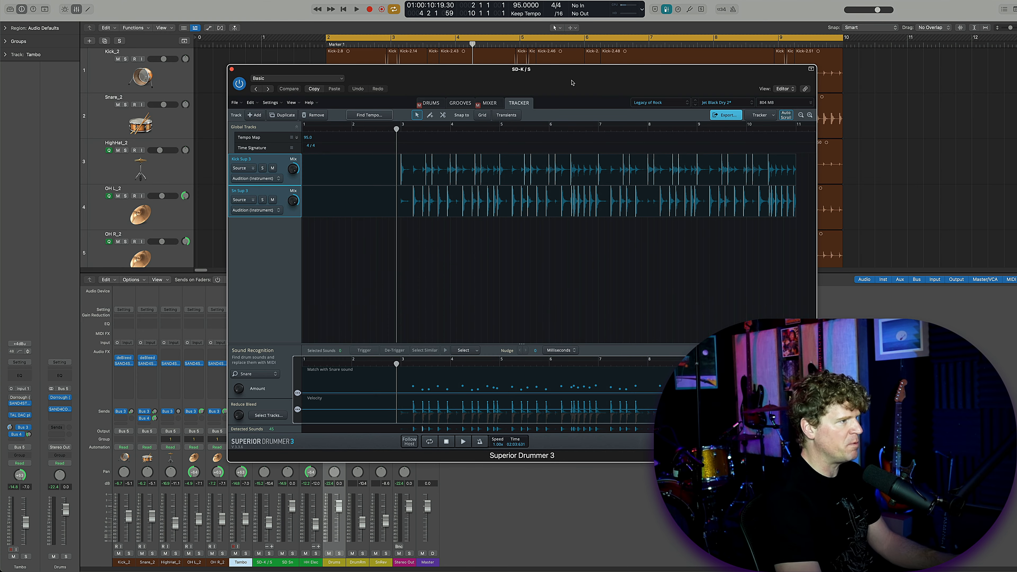
{"action": "left_click_drag", "start_coordinate": [571, 82], "coordinate": [527, 31]}
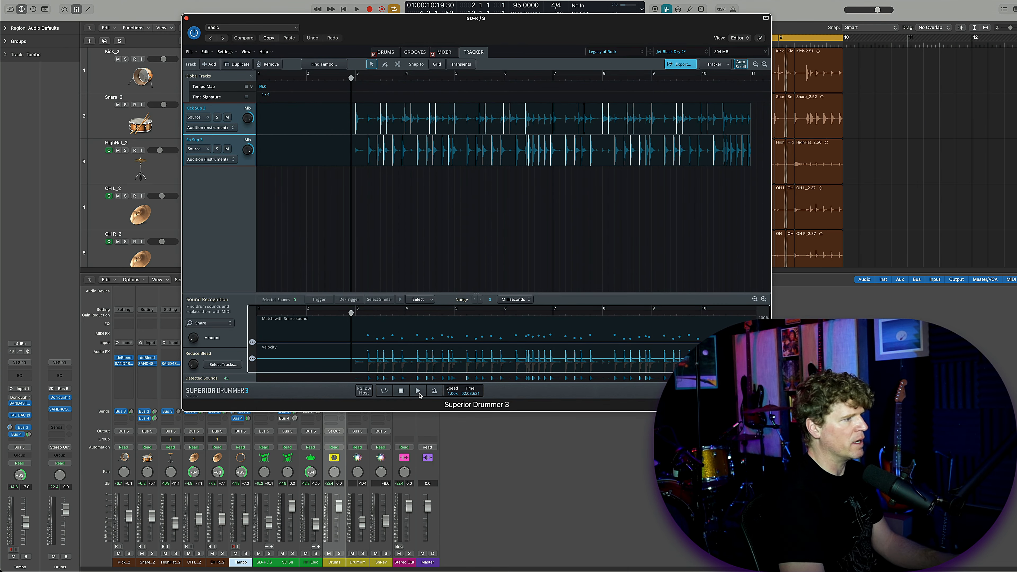
{"action": "left_click", "coordinate": [418, 395]}
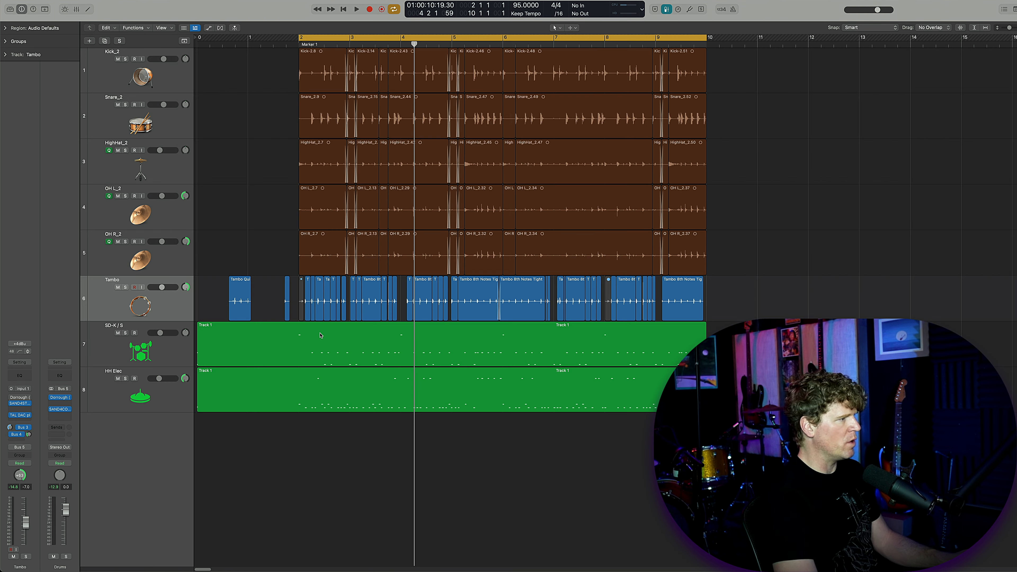
Step: Open the SD-K/S region in the Piano Roll and audition individual MIDI notes from bar 2
{"action": "left_click", "coordinate": [317, 332]}
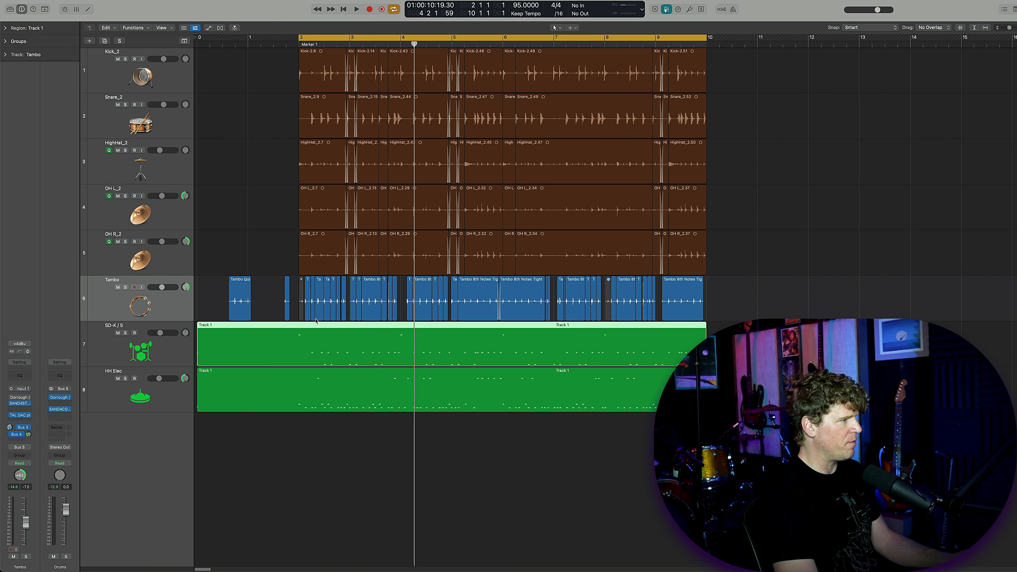
{"action": "key", "text": "super+Right"}
{"action": "key", "text": "super+Right"}
{"action": "scroll", "coordinate": [309, 344], "scroll_direction": "left", "scroll_amount": 3}
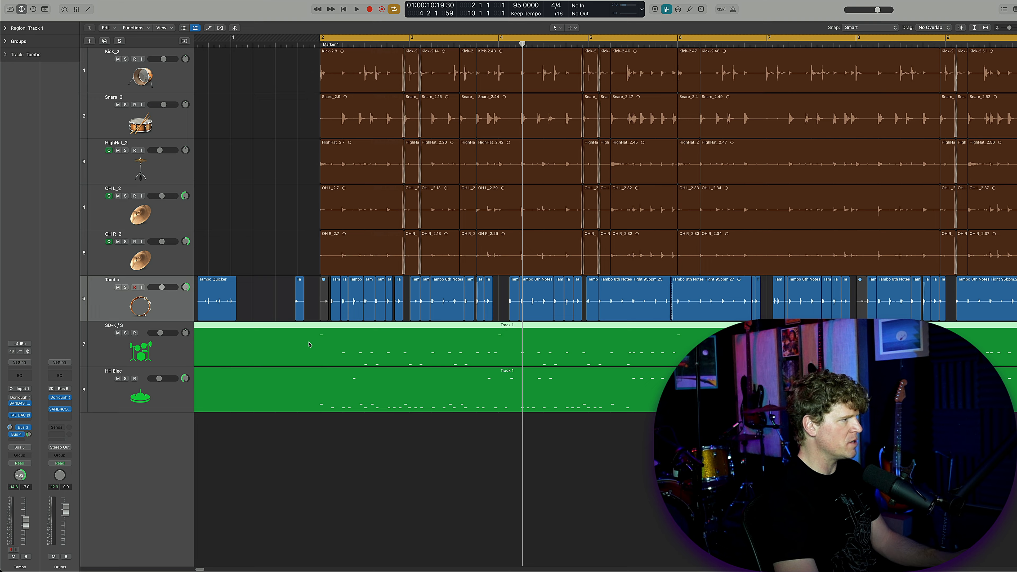
{"action": "double_click", "coordinate": [344, 333]}
{"action": "left_click", "coordinate": [169, 205]}
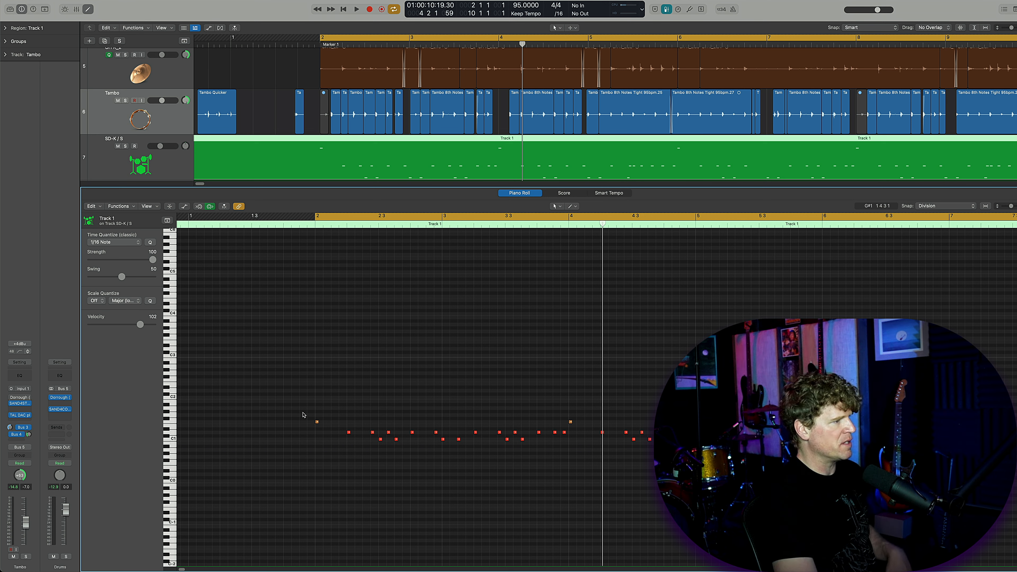
{"action": "left_click", "coordinate": [316, 421]}
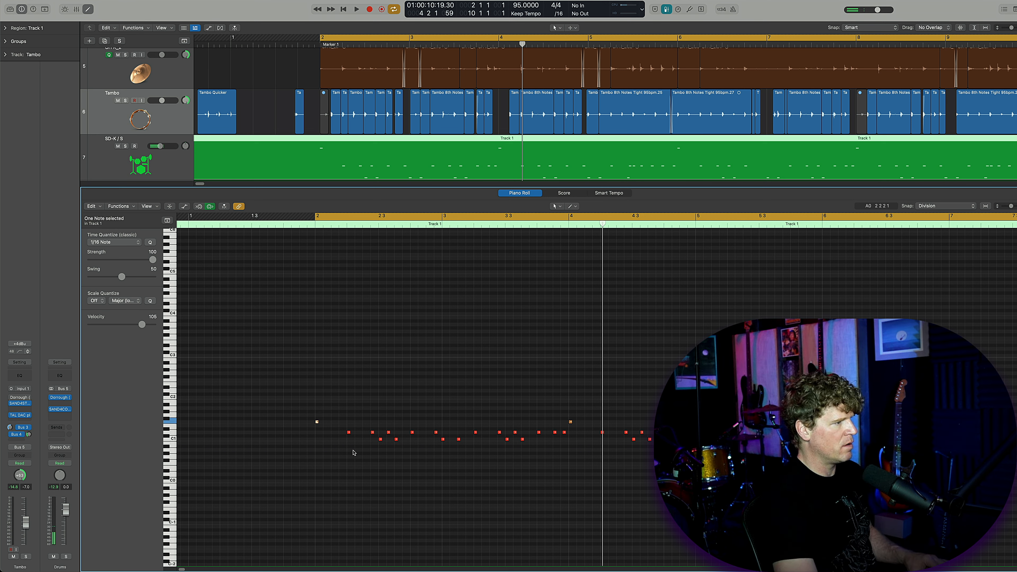
{"action": "left_click", "coordinate": [381, 440]}
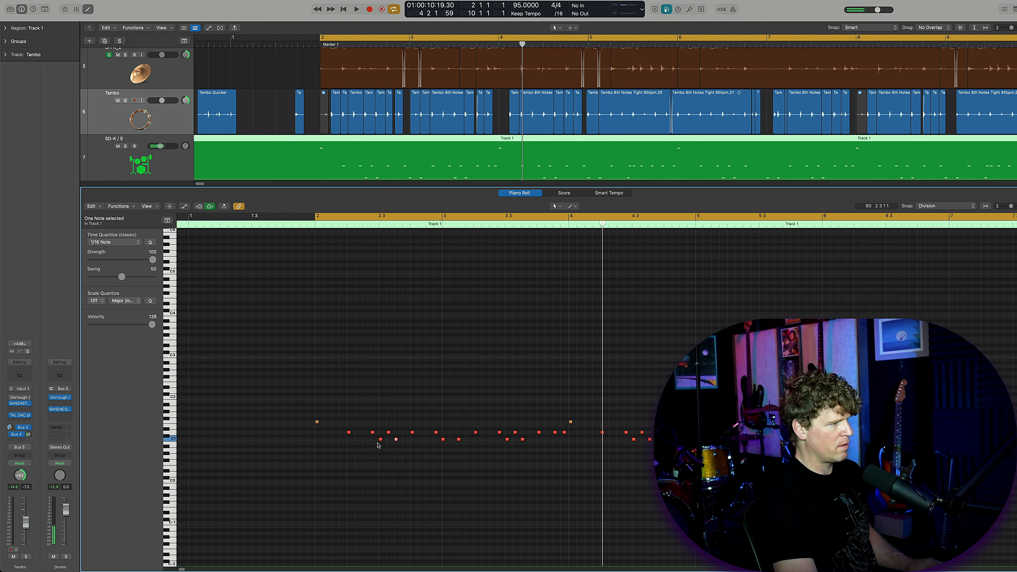
{"action": "left_click", "coordinate": [317, 422]}
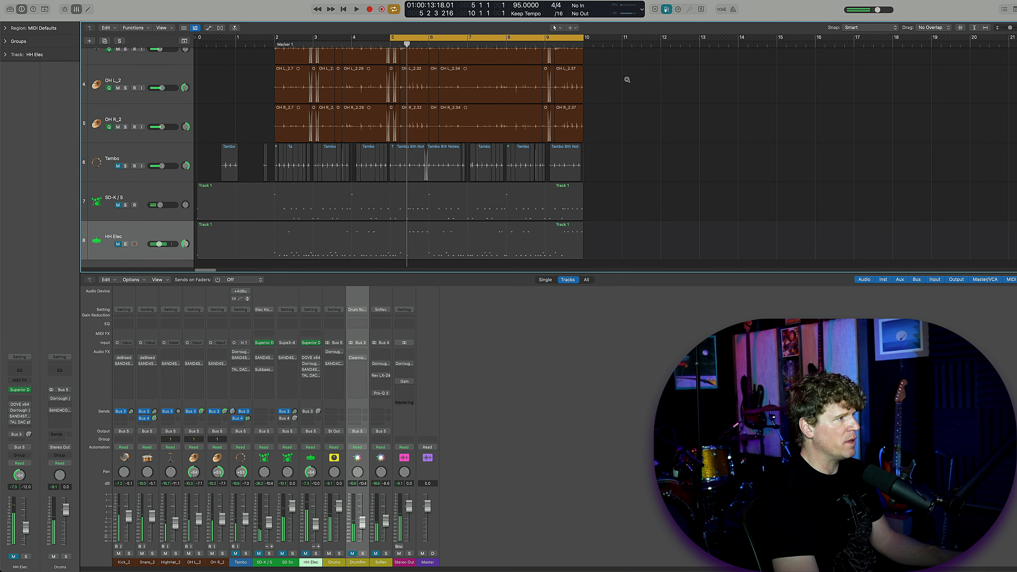
Step: Play the cycled section from bar 5 with the insert plug-ins bypassed
{"action": "scroll", "coordinate": [627, 79], "scroll_direction": "down", "scroll_amount": 2}
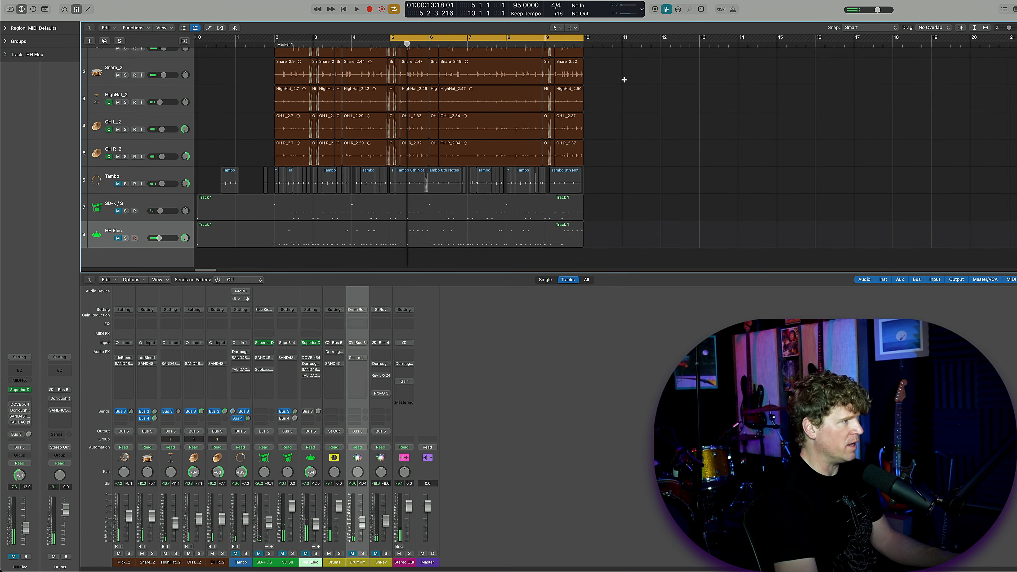
{"action": "key", "text": "space"}
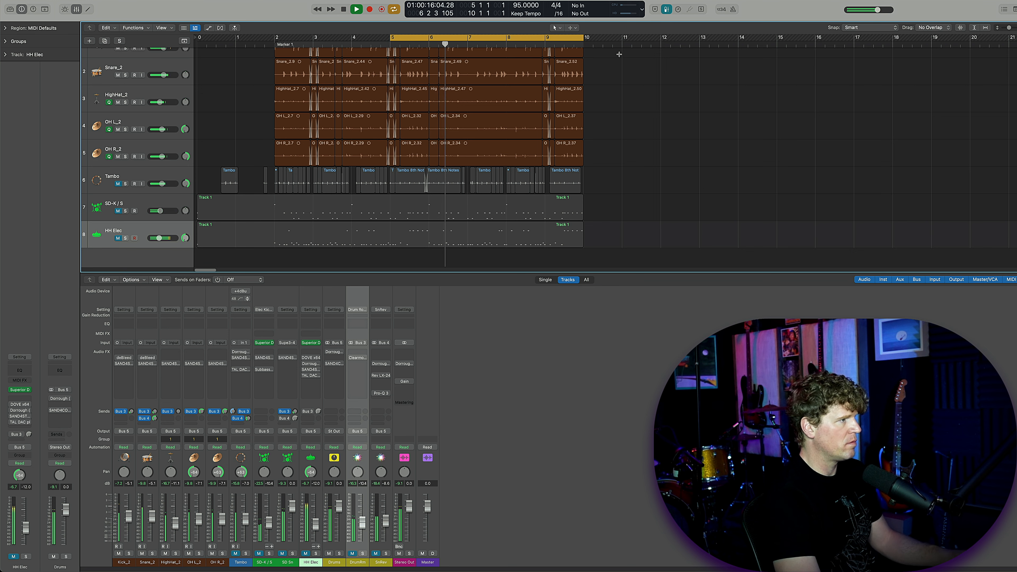
{"action": "key", "text": "space"}
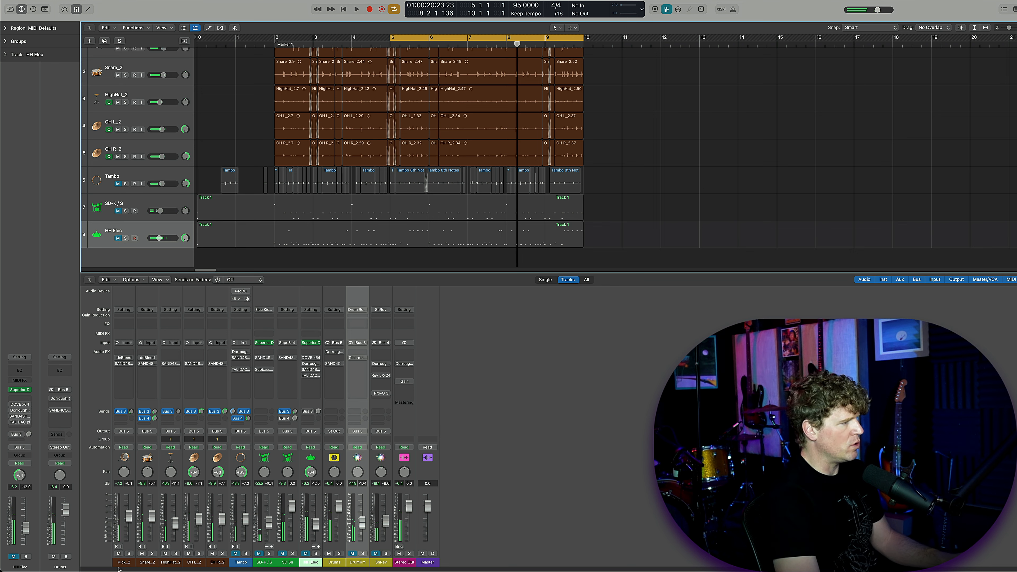
Step: Select the Tambo channel in the mixer and play the section from bar 5 with the drum channels' SAND4 strips active
{"action": "left_click", "coordinate": [213, 562]}
{"action": "left_click", "coordinate": [241, 562]}
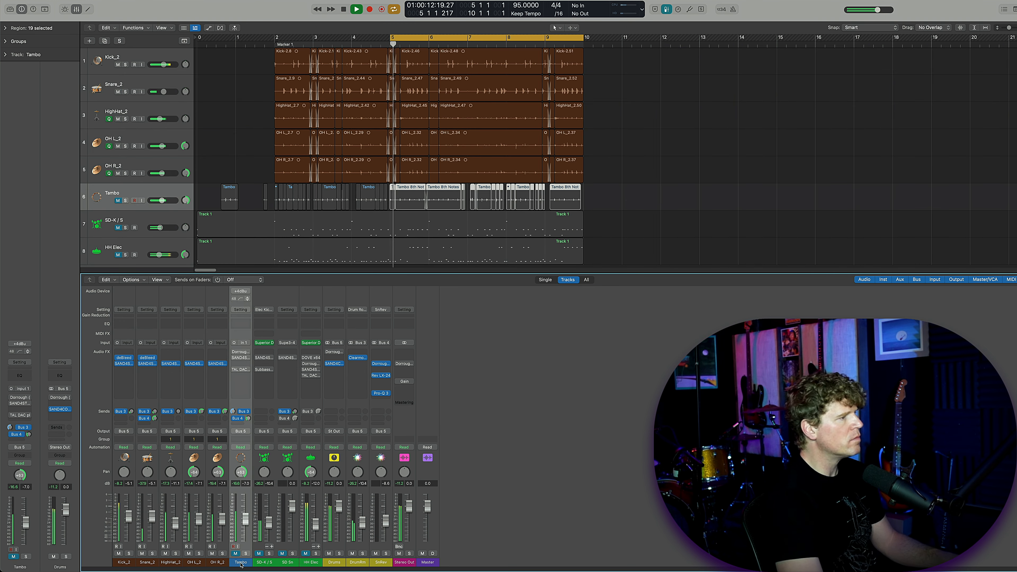
{"action": "key", "text": "space"}
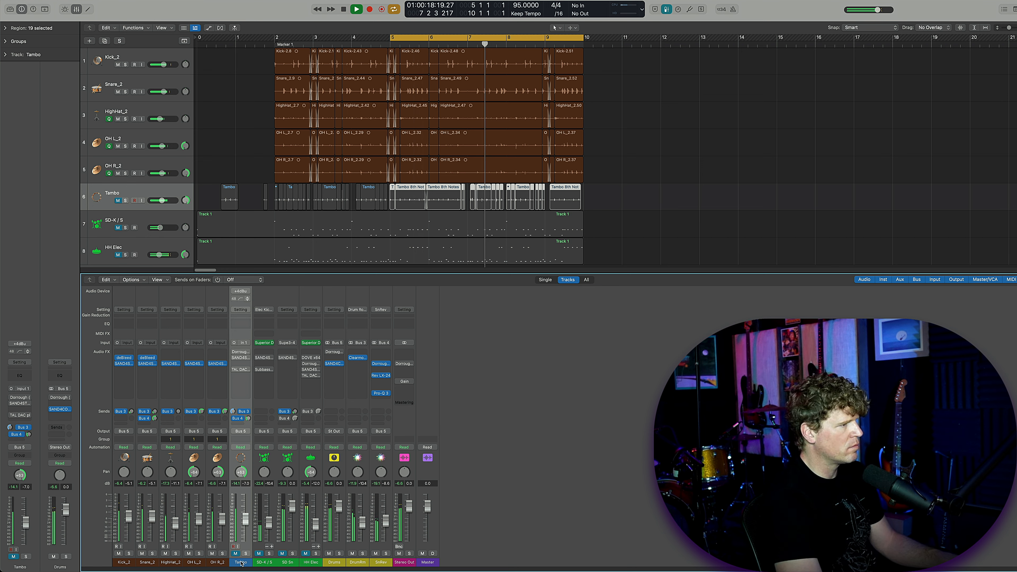
Step: Select the mixer channels from Tambo to HH Elec, play the mix from bar 2, and show the SubbassDoctor808 on SD-K/S
{"action": "key", "text": "space"}
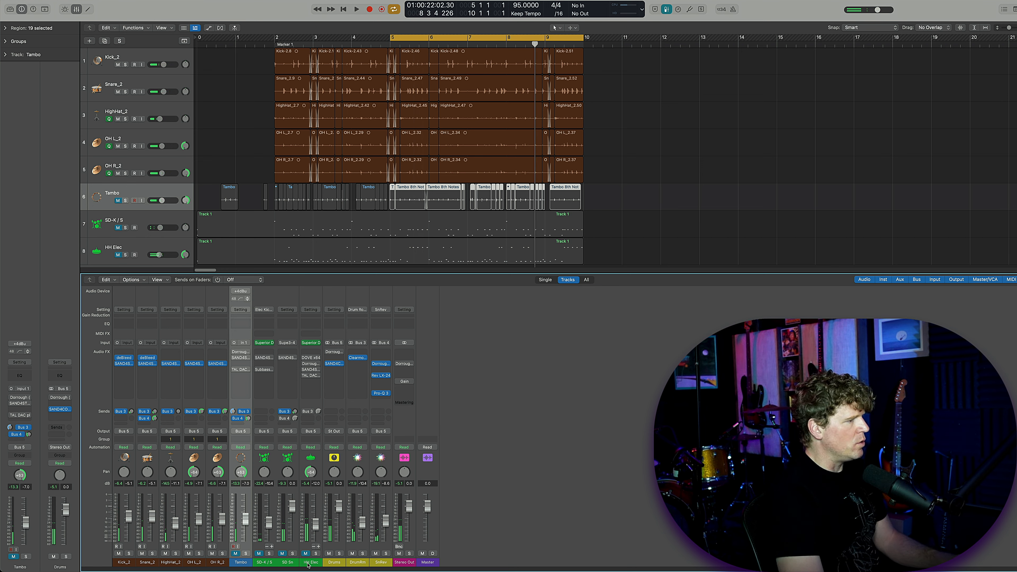
{"action": "left_click", "coordinate": [308, 563], "text": "shift"}
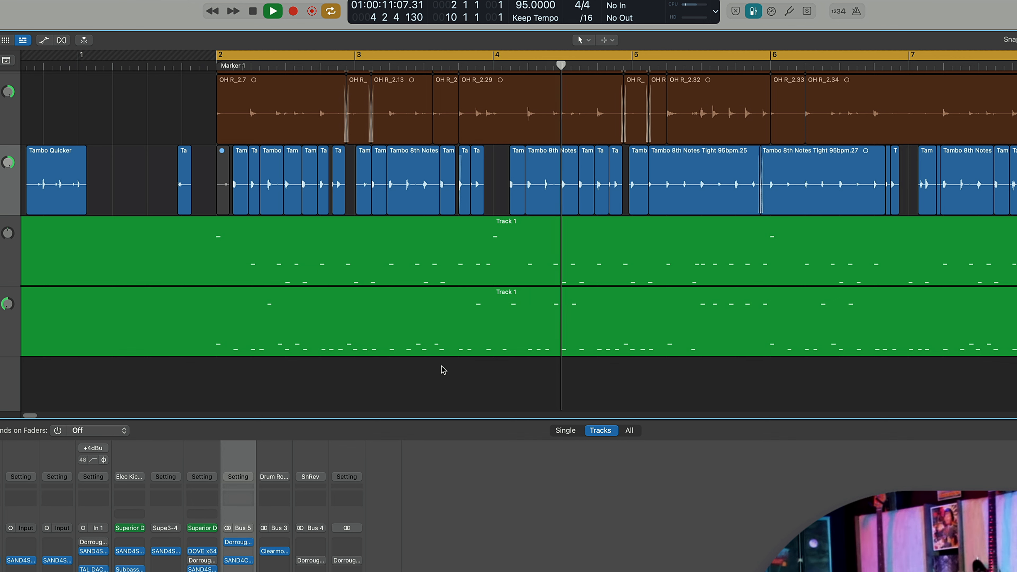
{"action": "key", "text": "super+Left"}
{"action": "key", "text": "super+Left"}
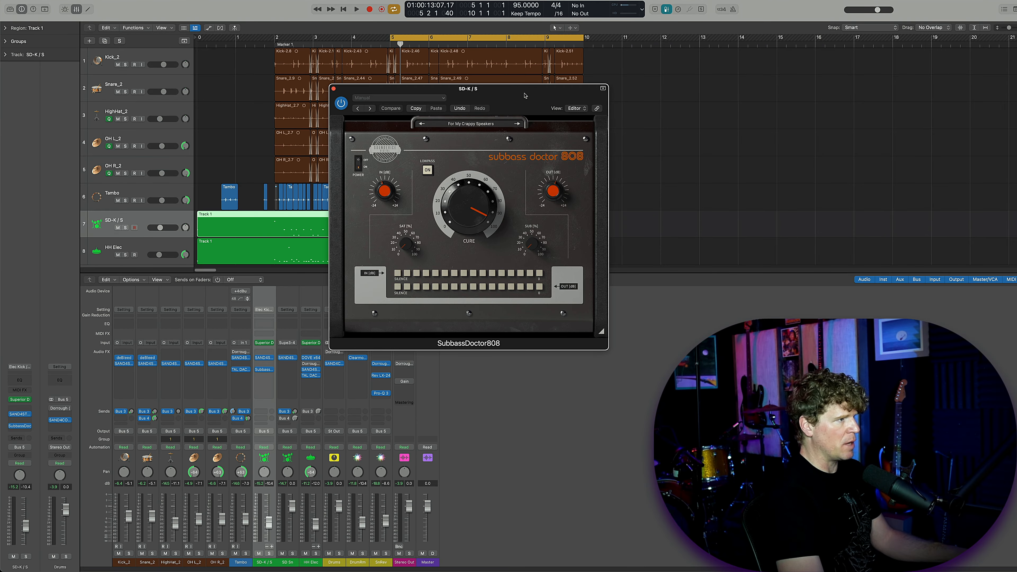
{"action": "left_click_drag", "start_coordinate": [525, 95], "coordinate": [537, 16]}
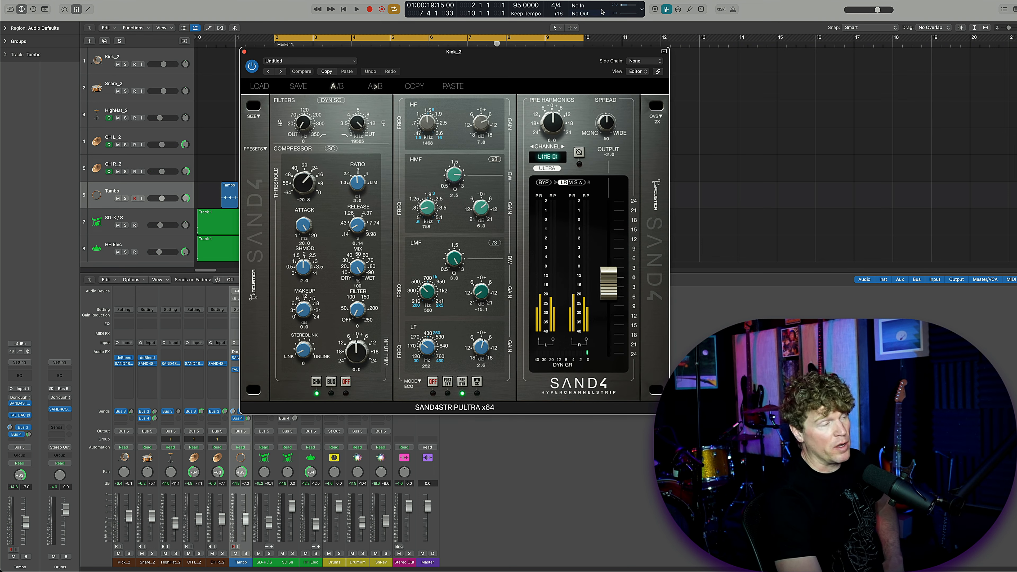
Step: Check the processing load in the Performance Meter, and close it along with the SAND4 strip on Kick_2
{"action": "left_click", "coordinate": [627, 8]}
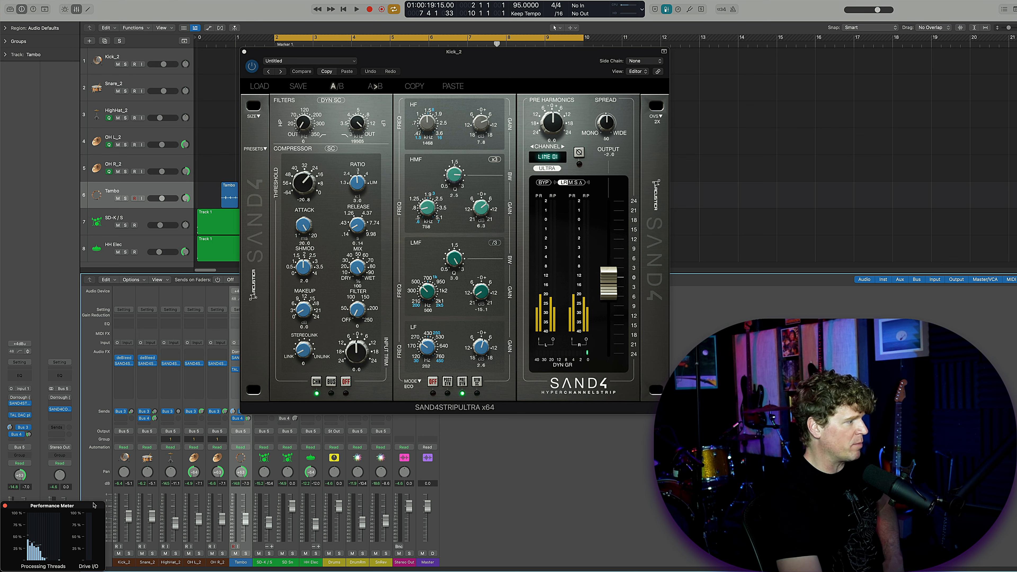
{"action": "left_click_drag", "start_coordinate": [92, 505], "coordinate": [232, 29]}
{"action": "left_click_drag", "start_coordinate": [397, 58], "coordinate": [553, 23]}
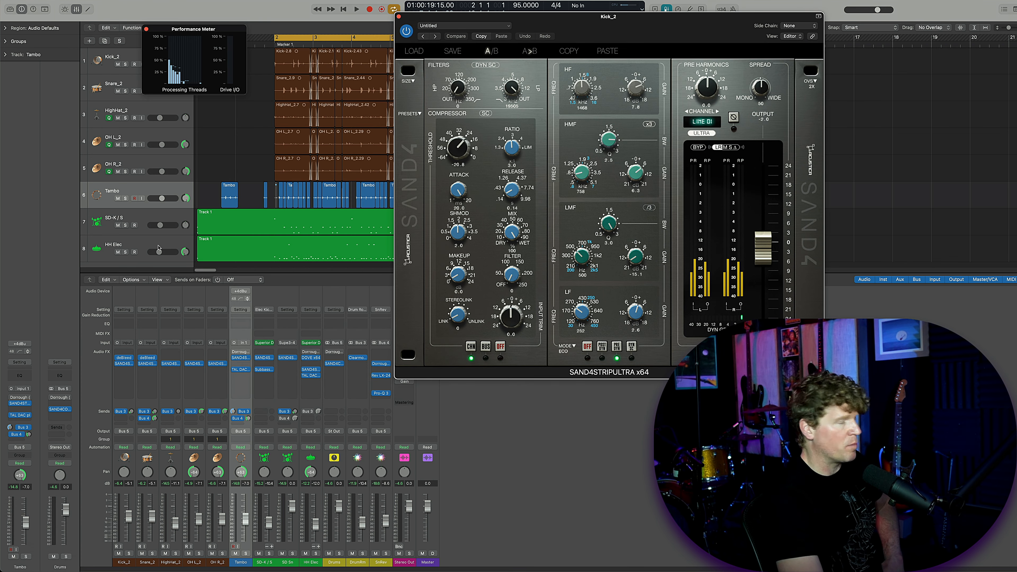
{"action": "left_click", "coordinate": [399, 17]}
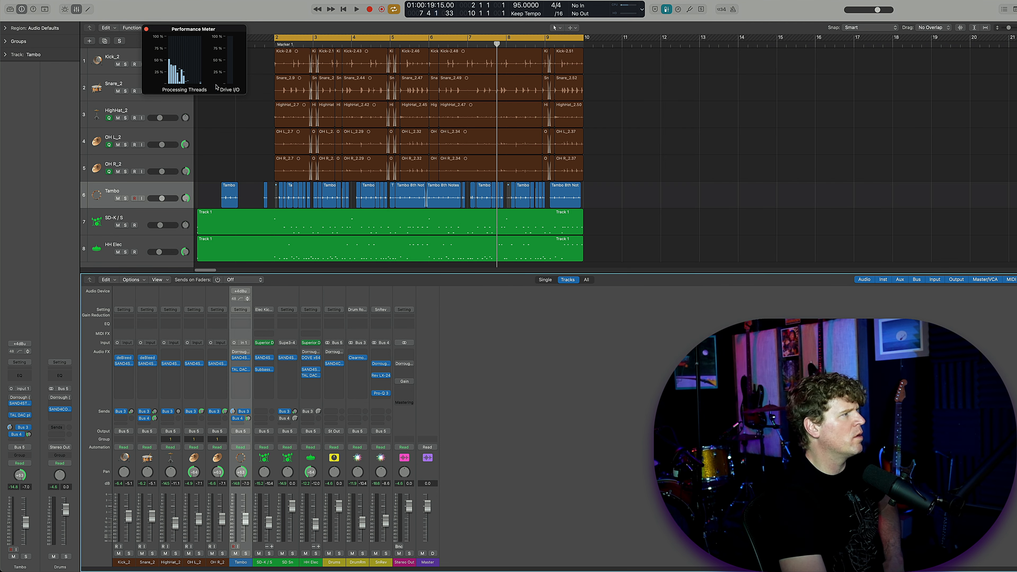
{"action": "left_click", "coordinate": [147, 30]}
Step: Review the I/O buffer size choices in the audio device settings and close the settings
{"action": "left_click", "coordinate": [27, 1]}
{"action": "mouse_move", "coordinate": [44, 8]}
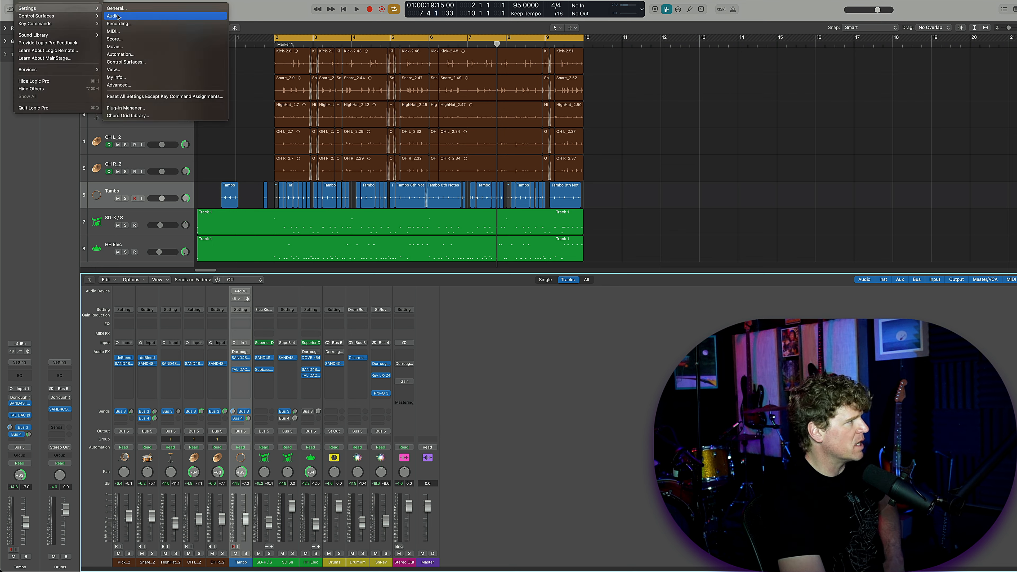
{"action": "left_click", "coordinate": [124, 16]}
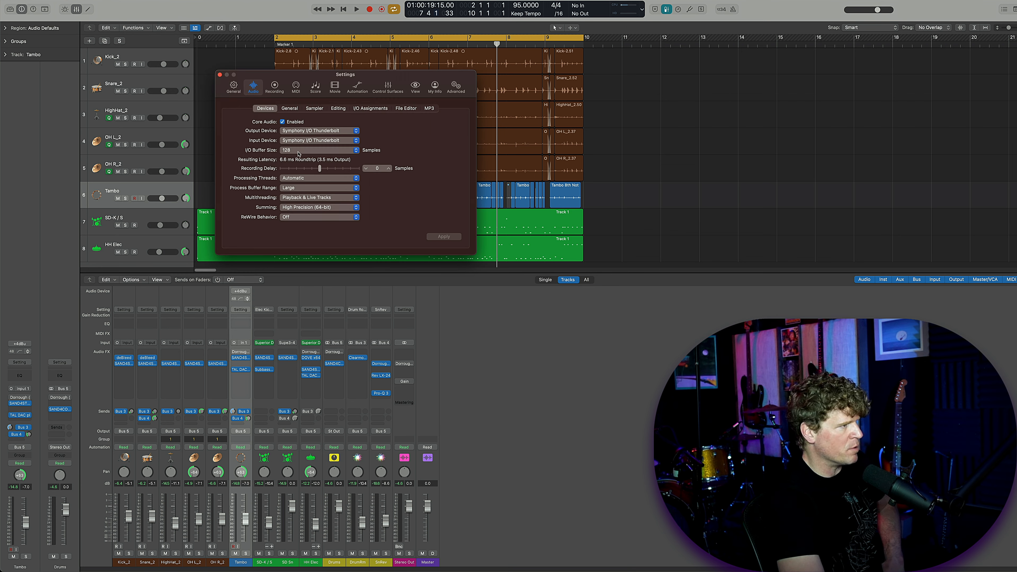
{"action": "left_click", "coordinate": [298, 153]}
{"action": "left_click", "coordinate": [287, 152]}
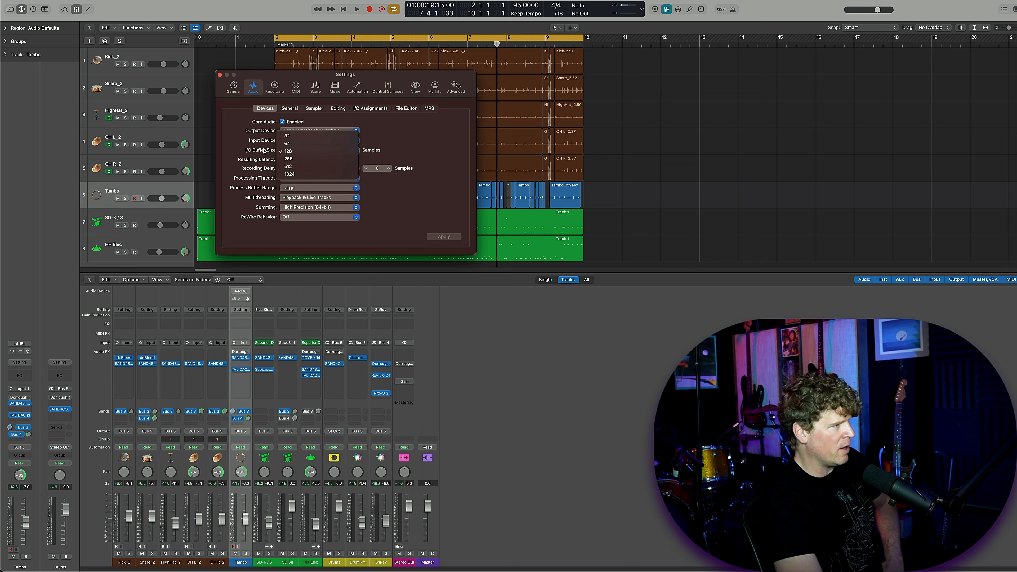
{"action": "left_click", "coordinate": [286, 152]}
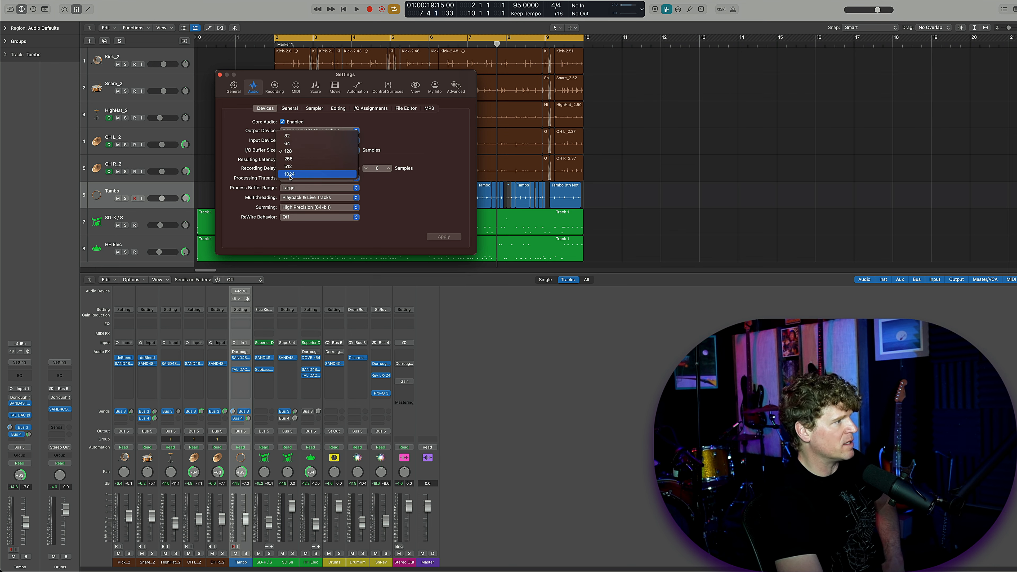
{"action": "left_click", "coordinate": [246, 148]}
{"action": "left_click", "coordinate": [219, 75]}
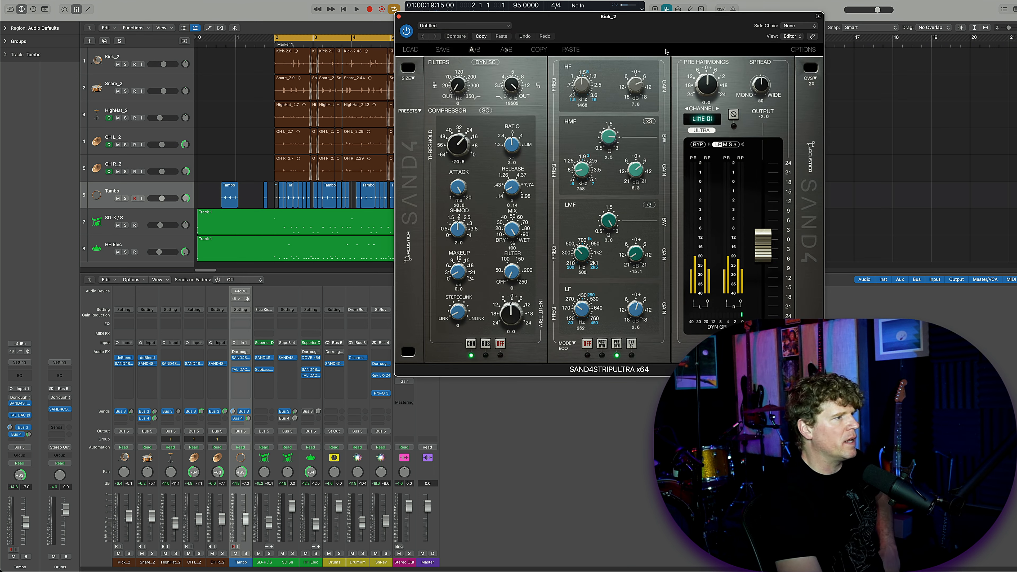
Step: Examine the SAND4STRIPULTRA settings on the Kick_2 channel and close the plug-in
{"action": "left_click_drag", "start_coordinate": [678, 20], "coordinate": [585, 21]}
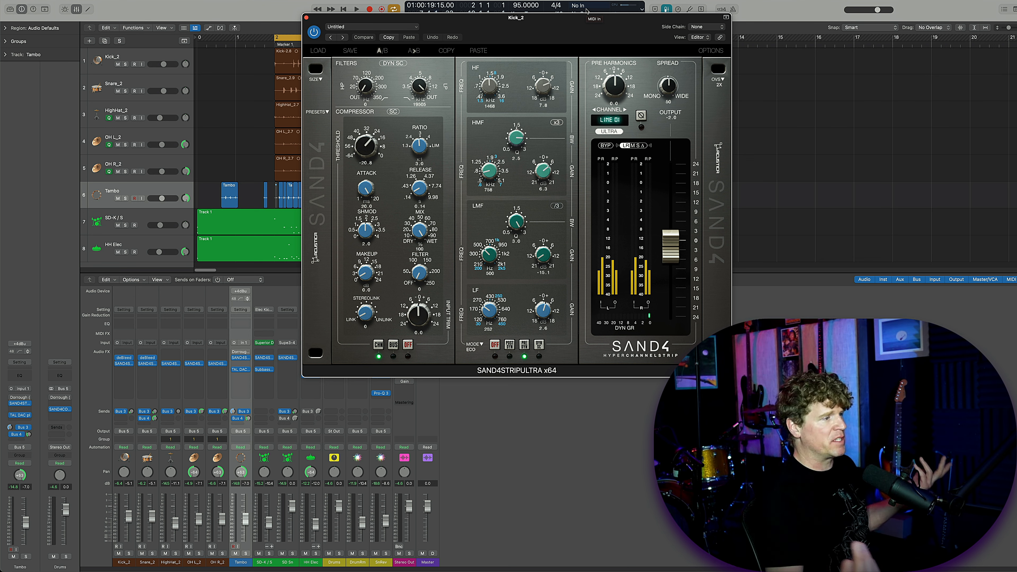
{"action": "left_click_drag", "start_coordinate": [581, 38], "coordinate": [524, 34]}
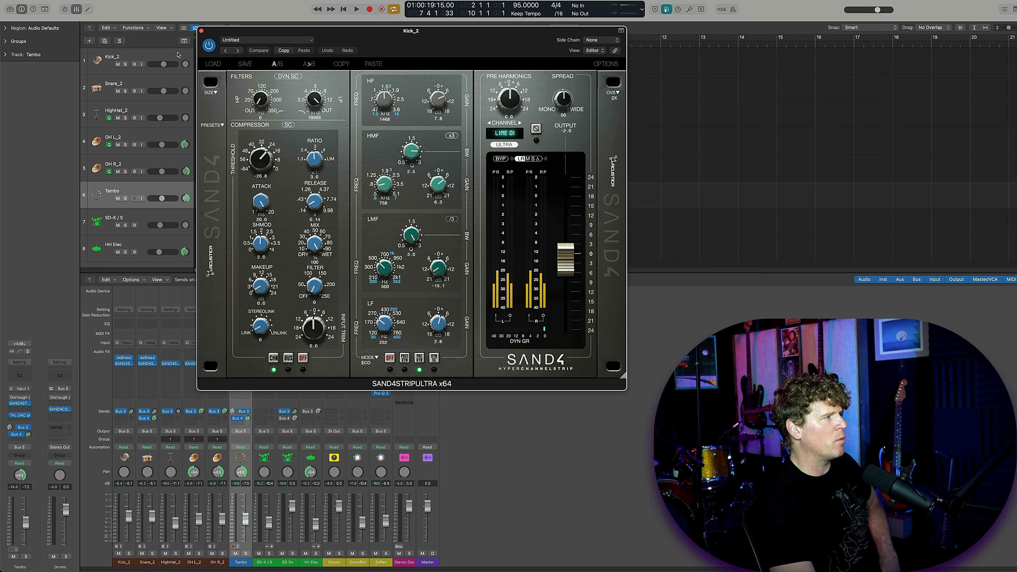
{"action": "left_click", "coordinate": [201, 31]}
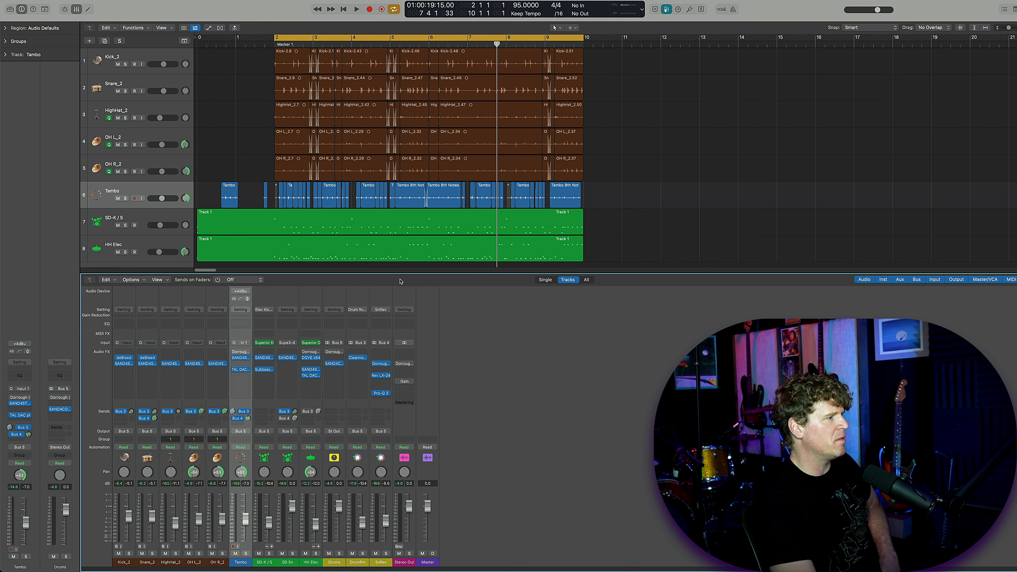
Step: Add two N4 L-bus units, a compressor and a preamplifier, after the SAND4 compressor on the Drums bus and stack their windows
{"action": "left_click", "coordinate": [335, 364]}
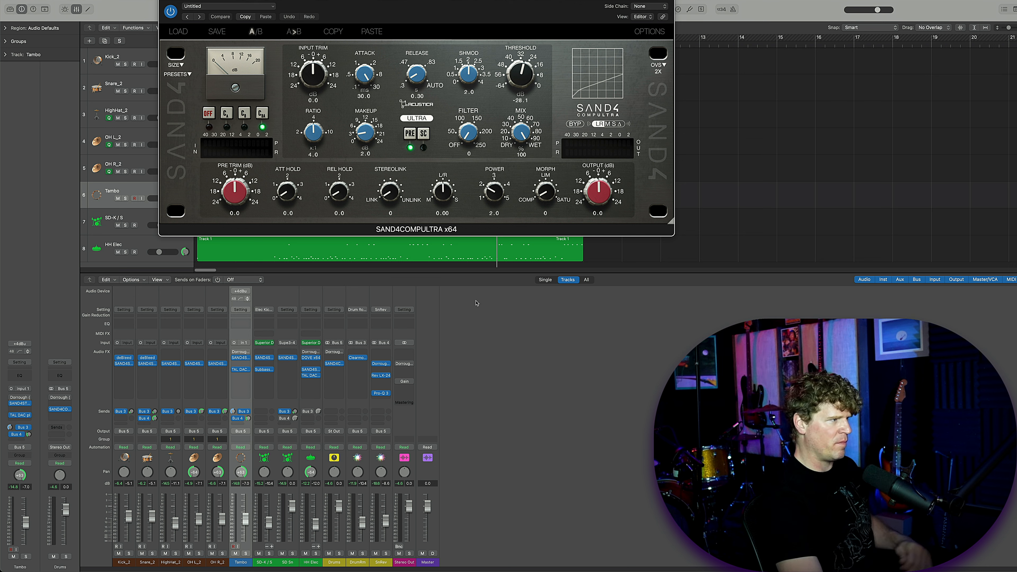
{"action": "left_click", "coordinate": [334, 377]}
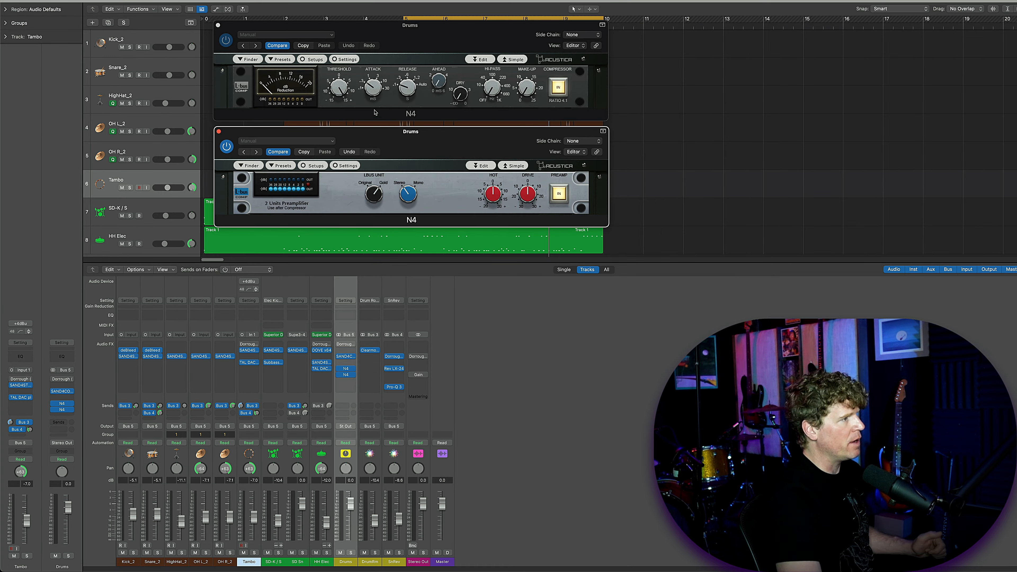
{"action": "left_click_drag", "start_coordinate": [380, 29], "coordinate": [382, 16]}
{"action": "left_click_drag", "start_coordinate": [393, 139], "coordinate": [395, 127]}
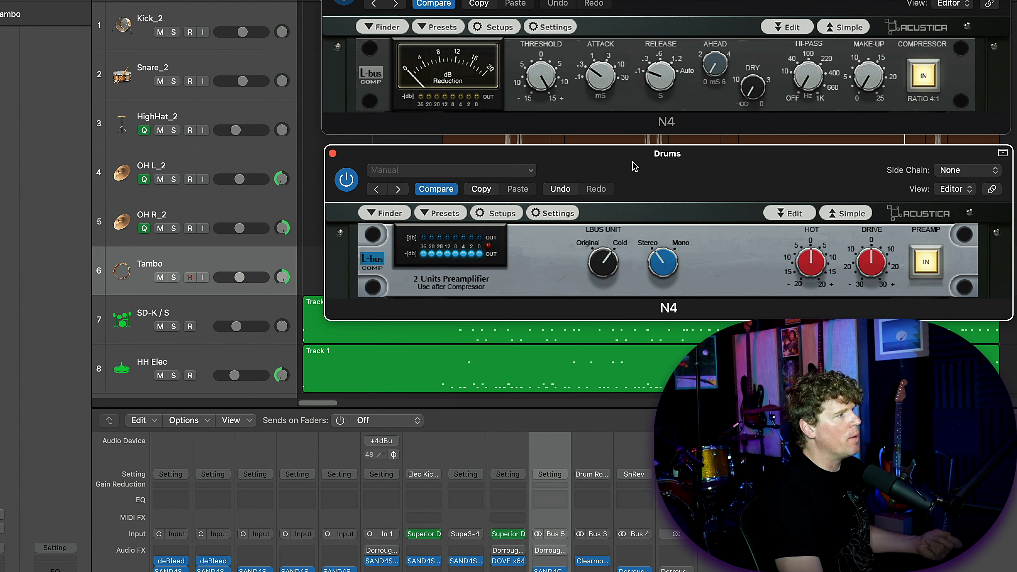
{"action": "left_click_drag", "start_coordinate": [553, 149], "coordinate": [551, 144]}
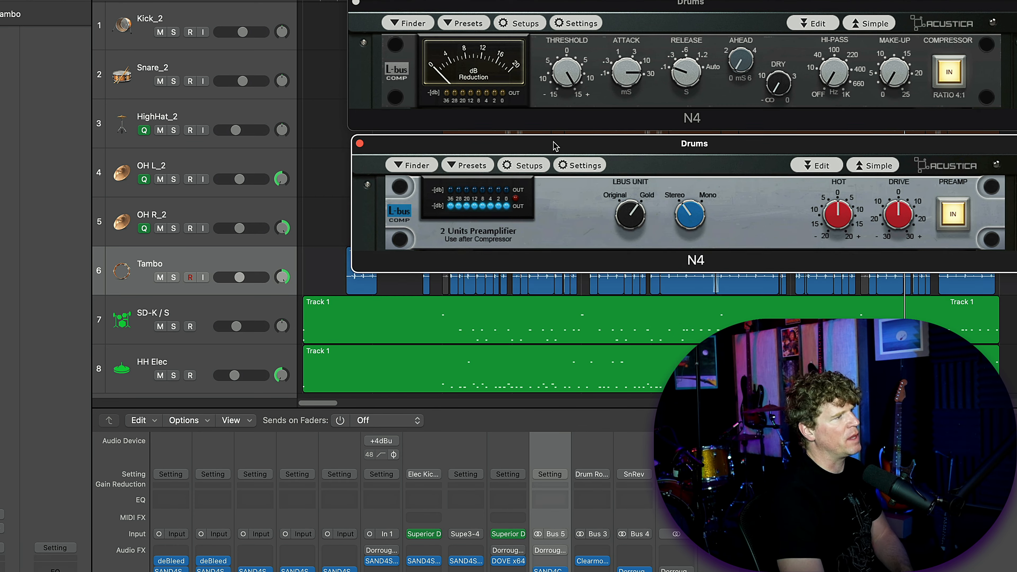
{"action": "left_click_drag", "start_coordinate": [553, 143], "coordinate": [552, 140]}
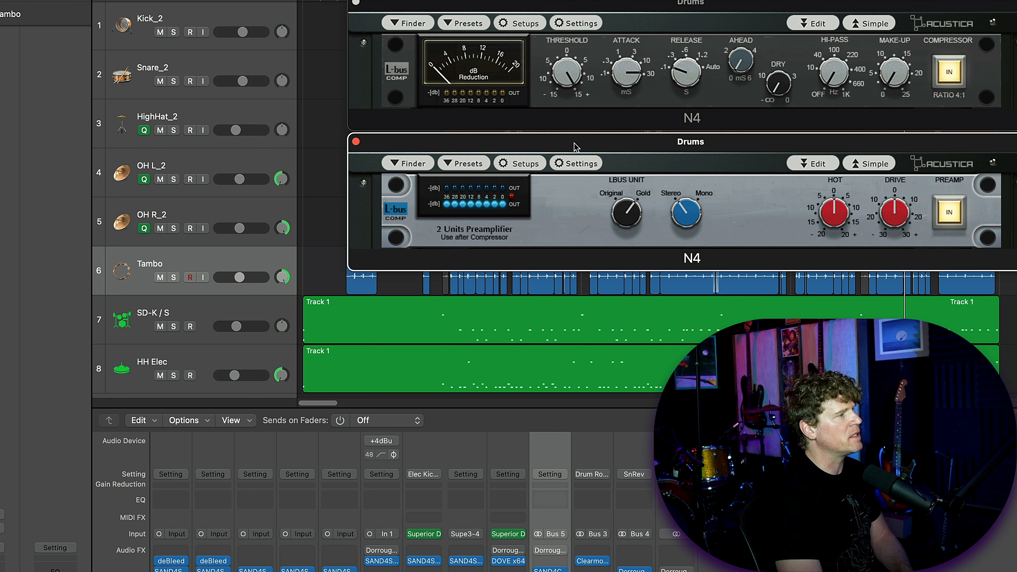
{"action": "left_click_drag", "start_coordinate": [575, 147], "coordinate": [578, 147]}
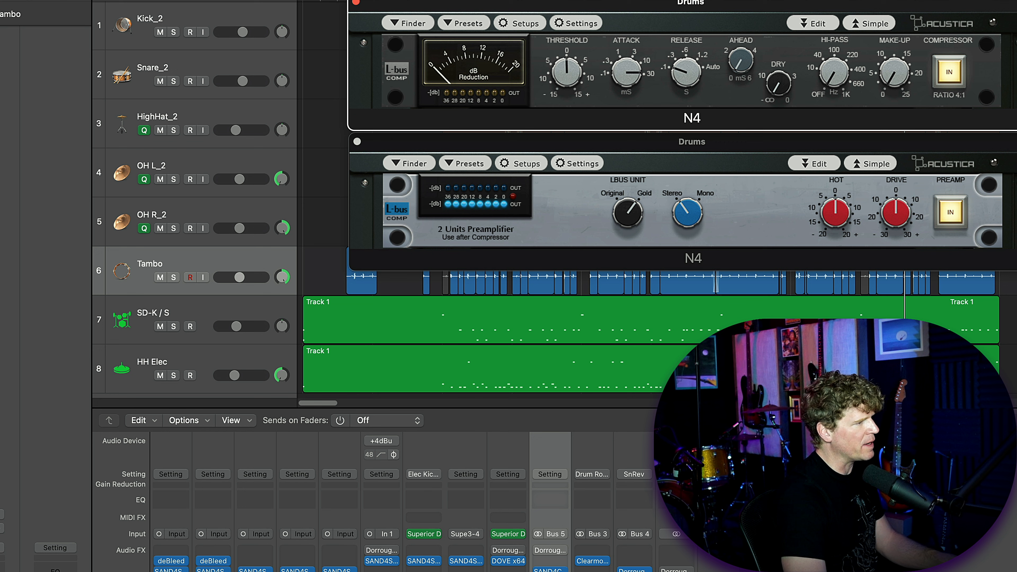
Step: Compare the SAND4COMPULTRA on the Drums bus with the two N4 units, hiding its plug-in header and moving it back up
{"action": "left_click", "coordinate": [550, 569]}
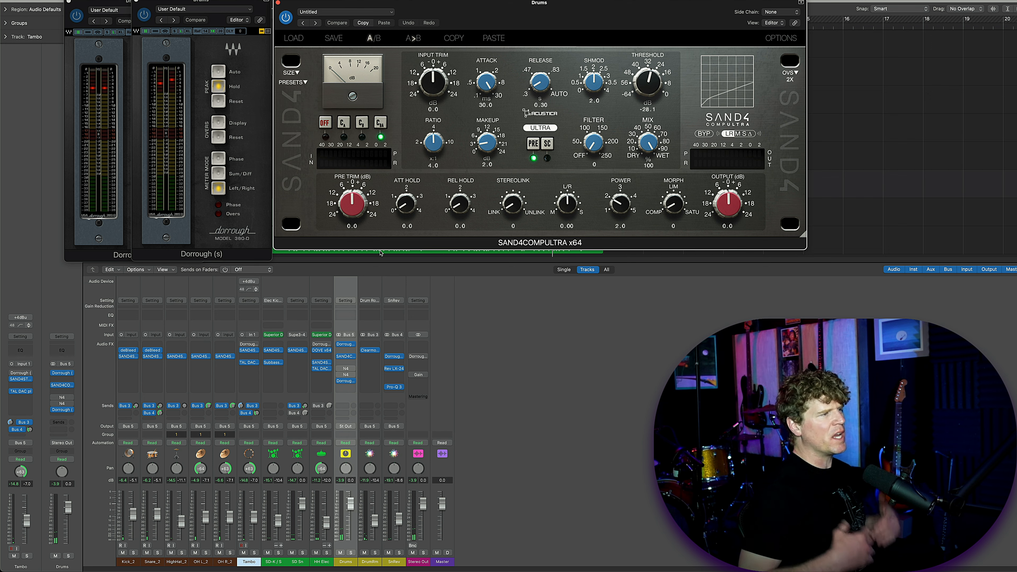
{"action": "left_click_drag", "start_coordinate": [297, 30], "coordinate": [297, 192]}
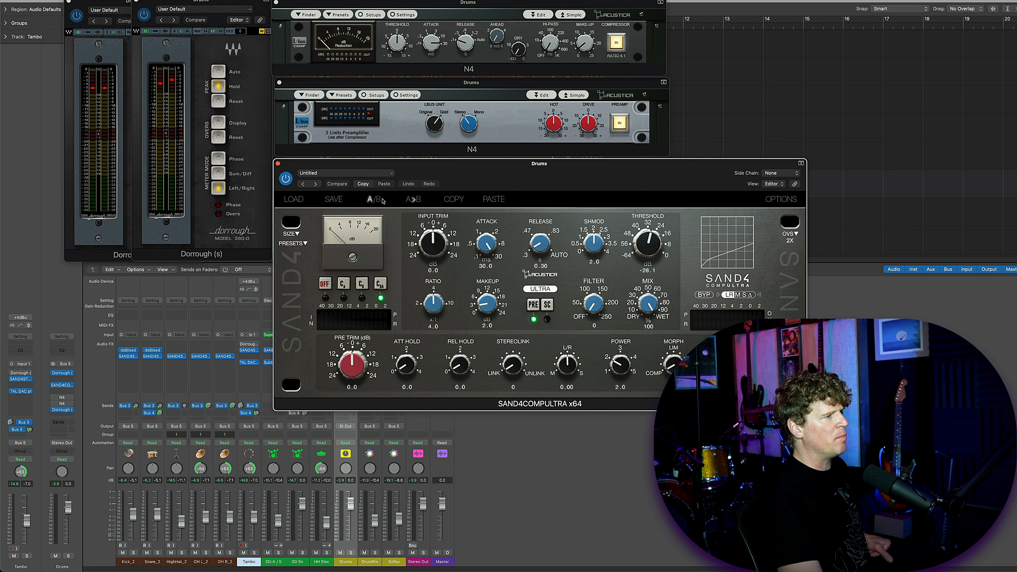
{"action": "double_click", "coordinate": [434, 165]}
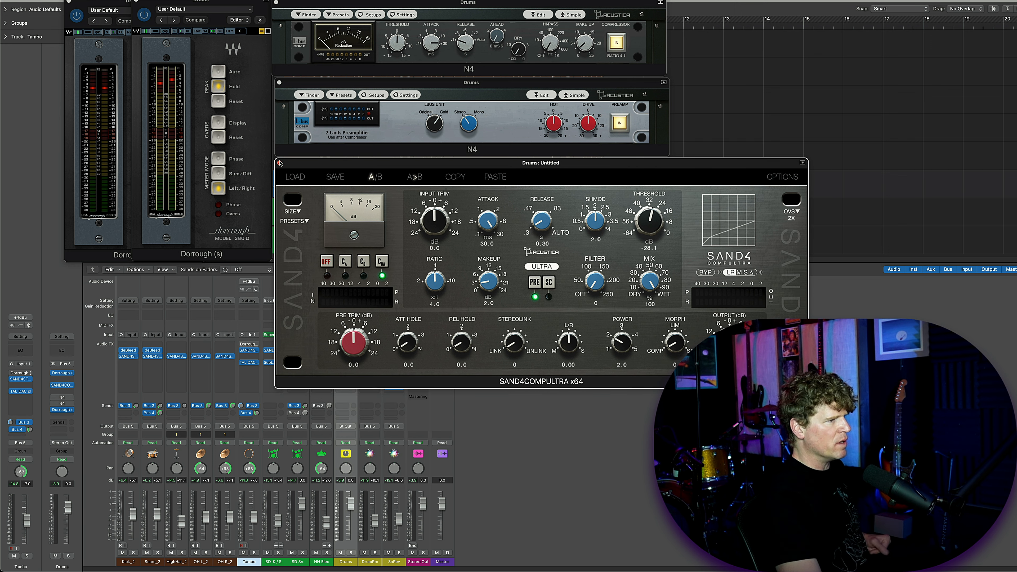
{"action": "left_click_drag", "start_coordinate": [282, 163], "coordinate": [282, 11]}
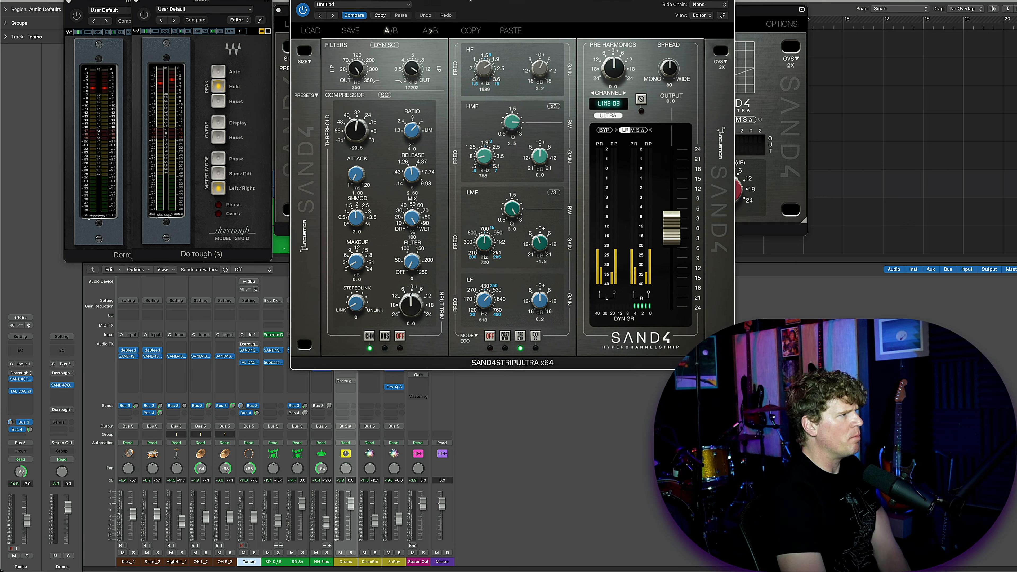
Step: Bring up a drum channel's SAND4STRIPULTRA and inspect its channel preamp selection, LINE 03
{"action": "left_click_drag", "start_coordinate": [513, 8], "coordinate": [503, 0]}
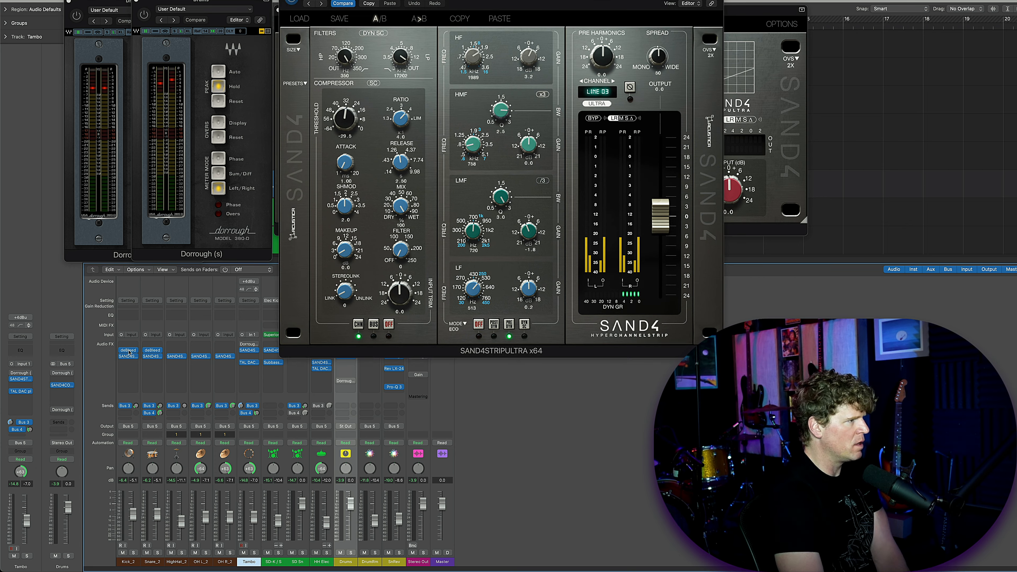
{"action": "left_click", "coordinate": [591, 91]}
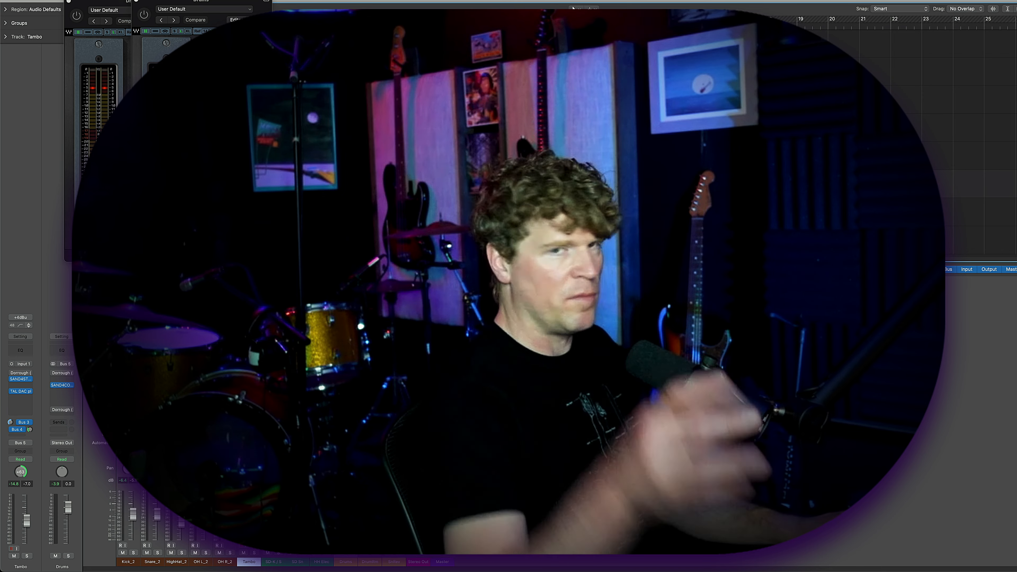
Step: Switch to the musician's website in the browser, and open and close its navigation menu
{"action": "key", "text": "super+Left"}
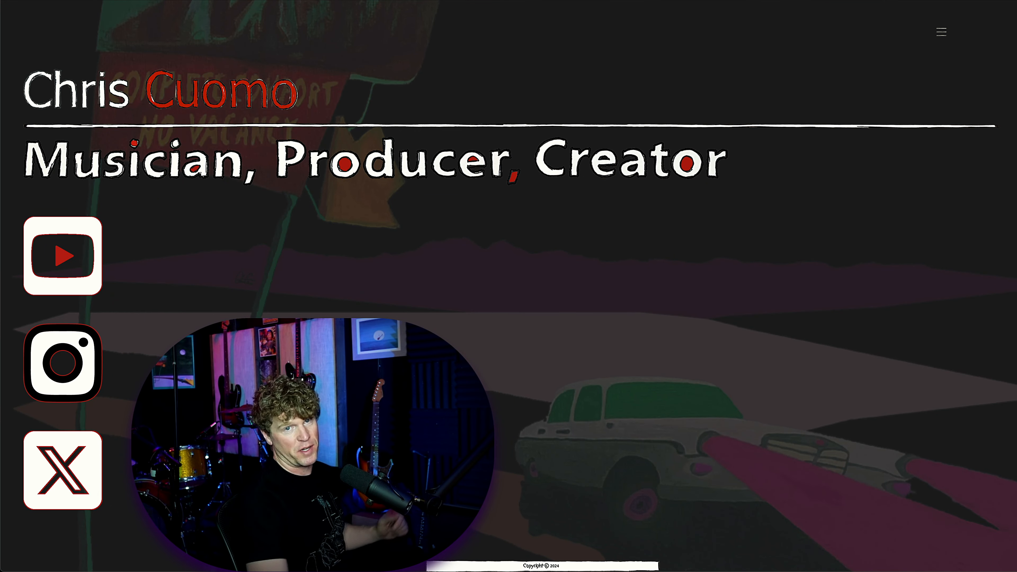
{"action": "left_click", "coordinate": [941, 32]}
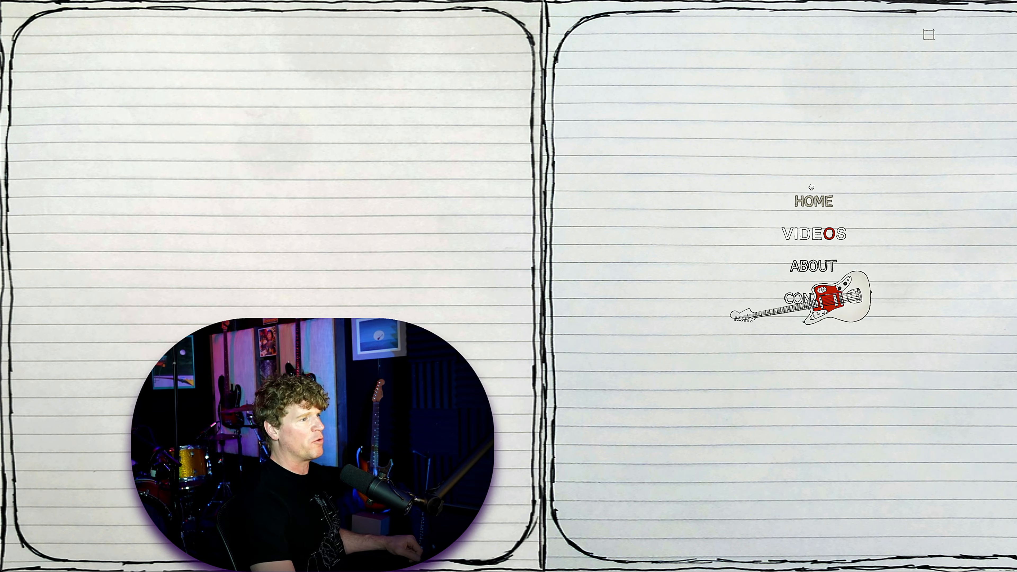
{"action": "left_click", "coordinate": [927, 38]}
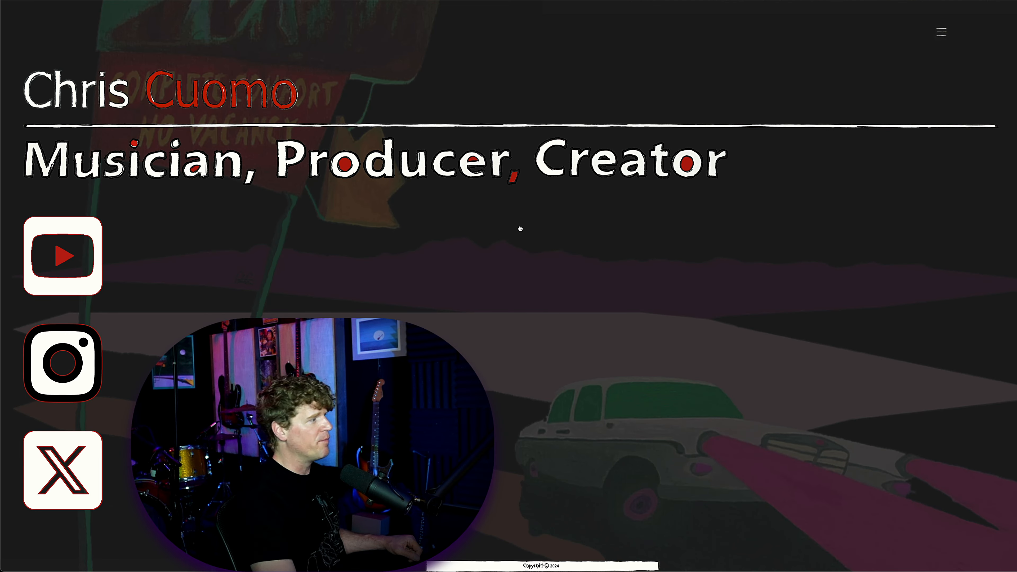